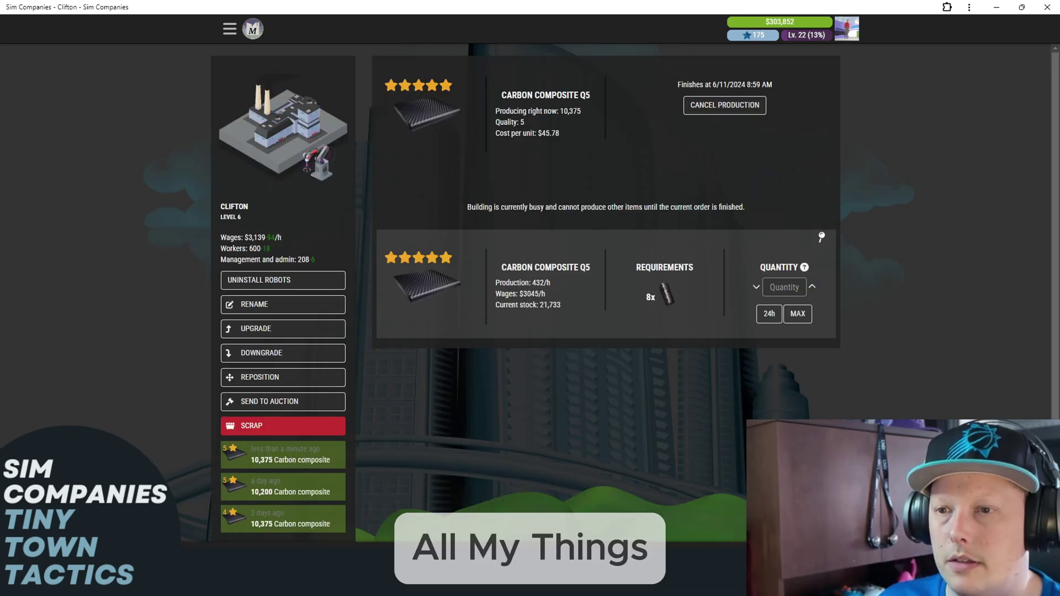
# - Examine the Clifton row's composite and fibers entries and the per-hour totals for fibers, composite and power in the production workbook
pyautogui.moveTo(1029, 12)
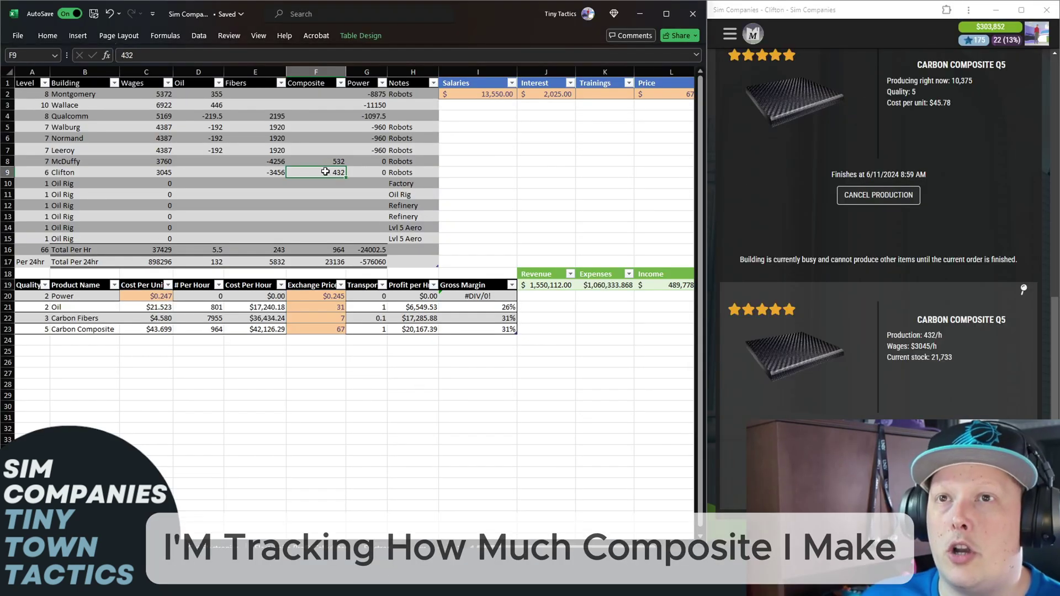
pyautogui.click(257, 173)
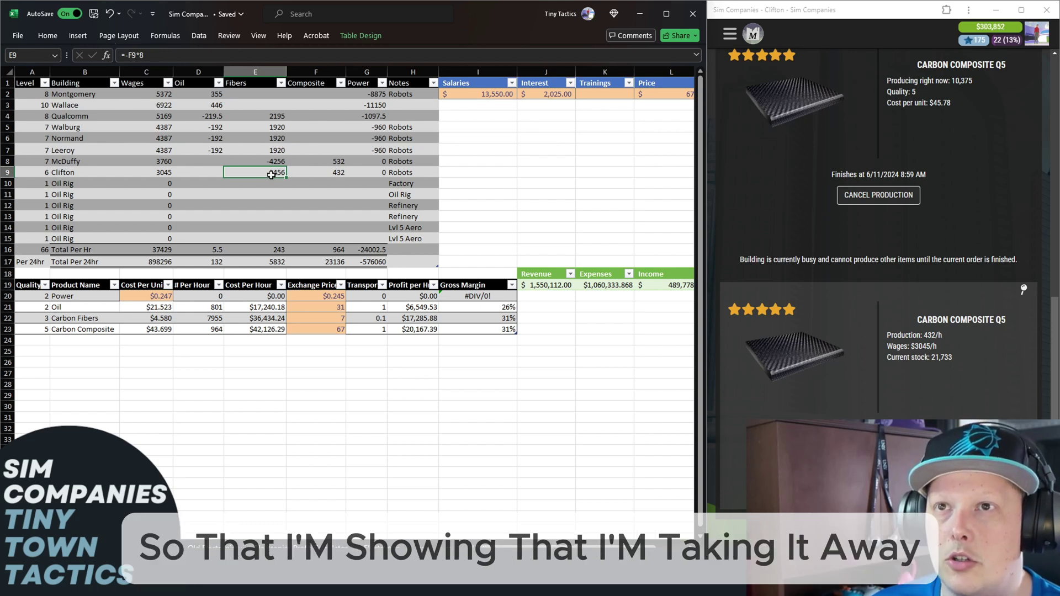
pyautogui.click(274, 251)
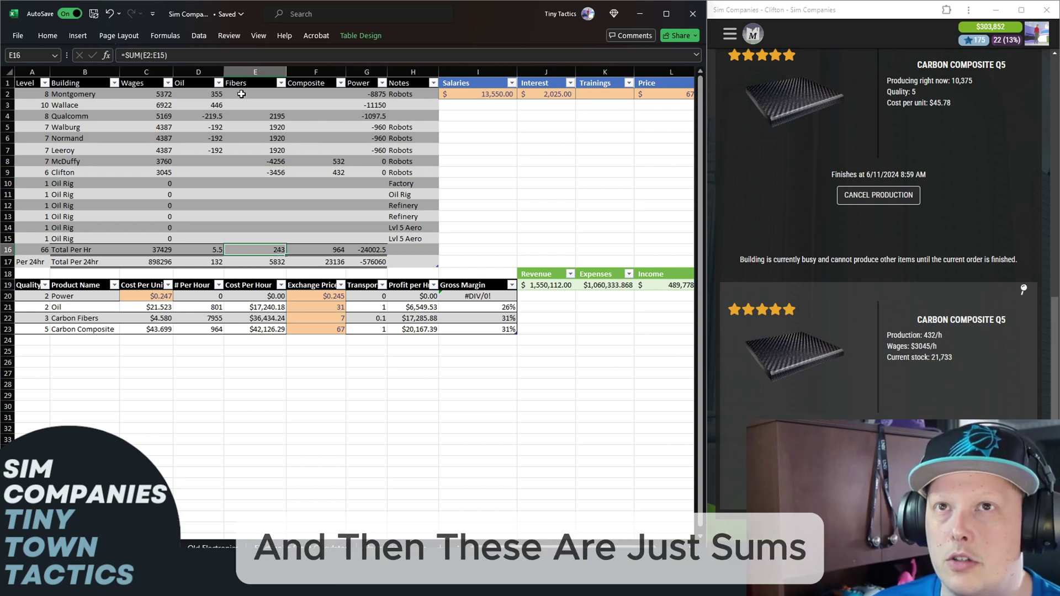
pyautogui.click(301, 254)
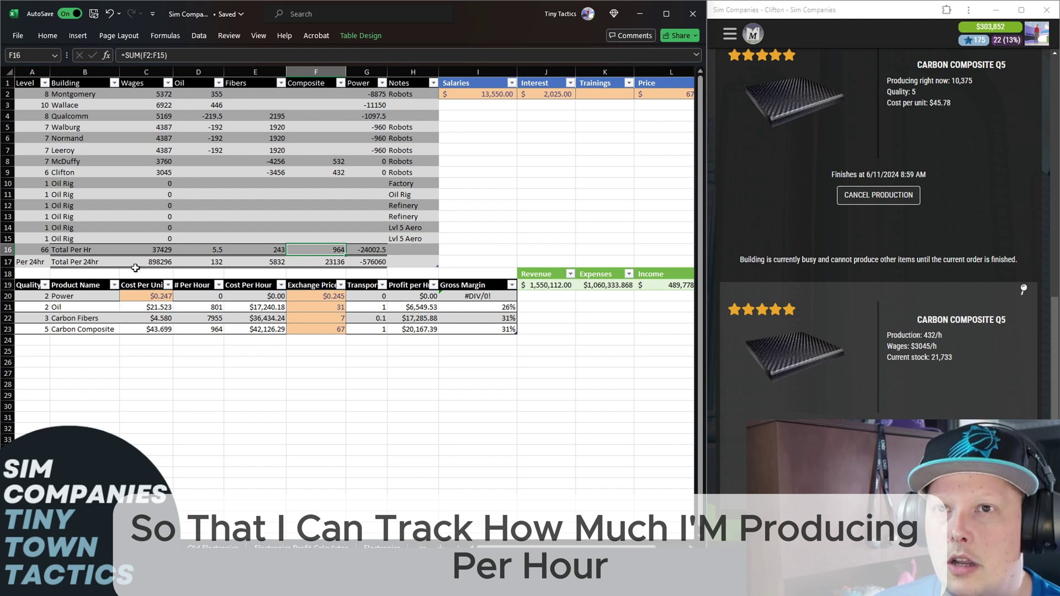
pyautogui.moveTo(54, 251); pyautogui.dragTo(202, 252)
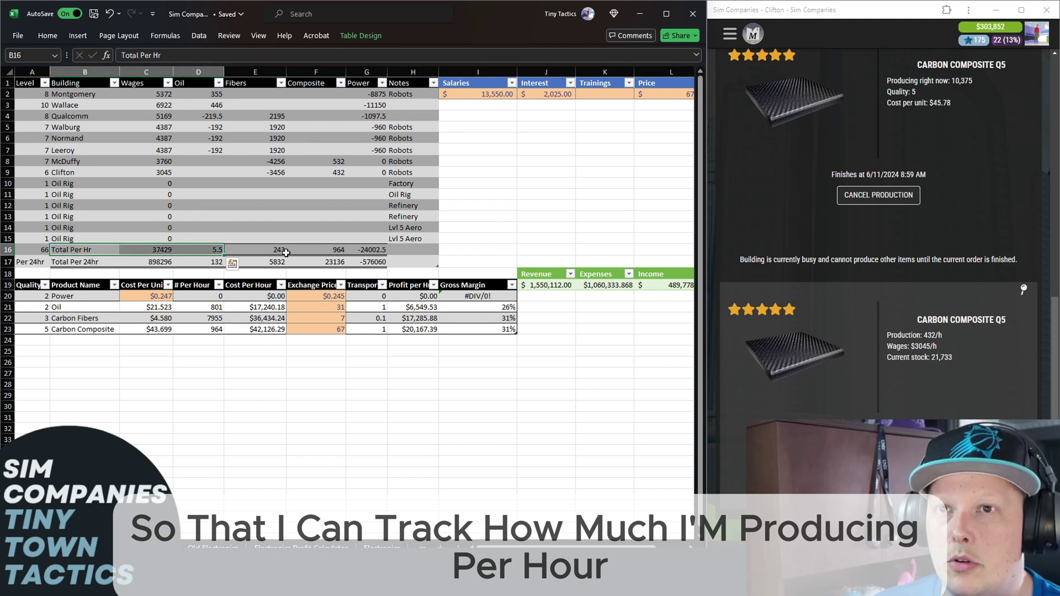
pyautogui.click(356, 251)
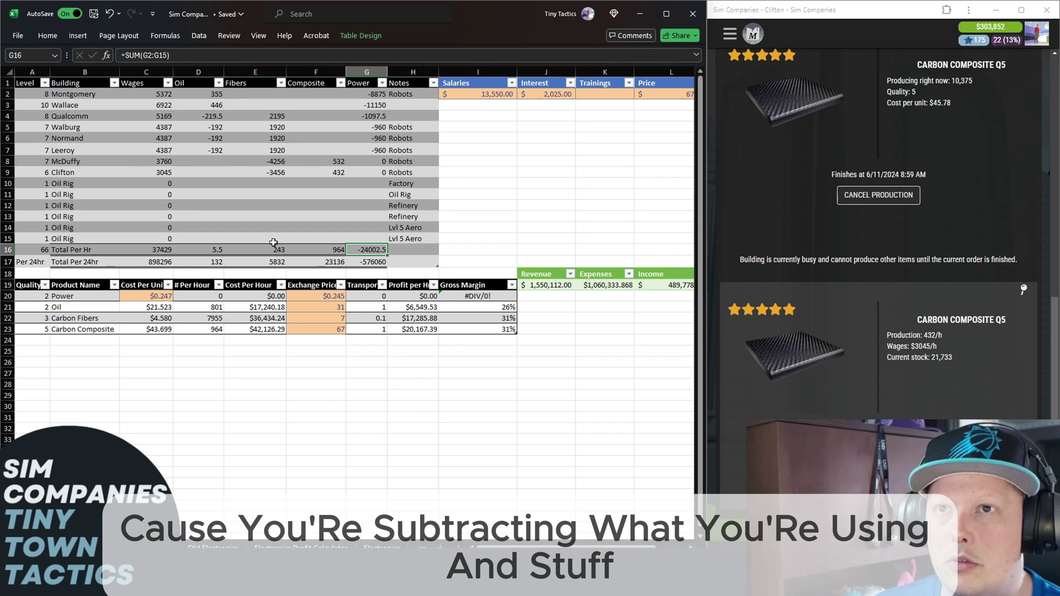
pyautogui.click(317, 172)
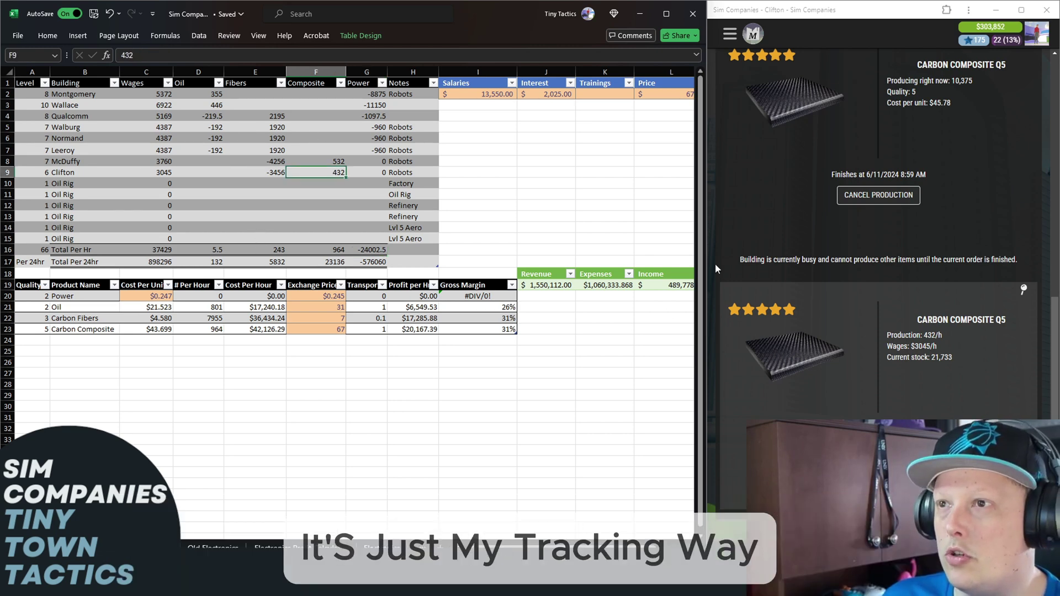
pyautogui.scroll(2, 940, 364)
pyautogui.scroll(-2, 940, 370)
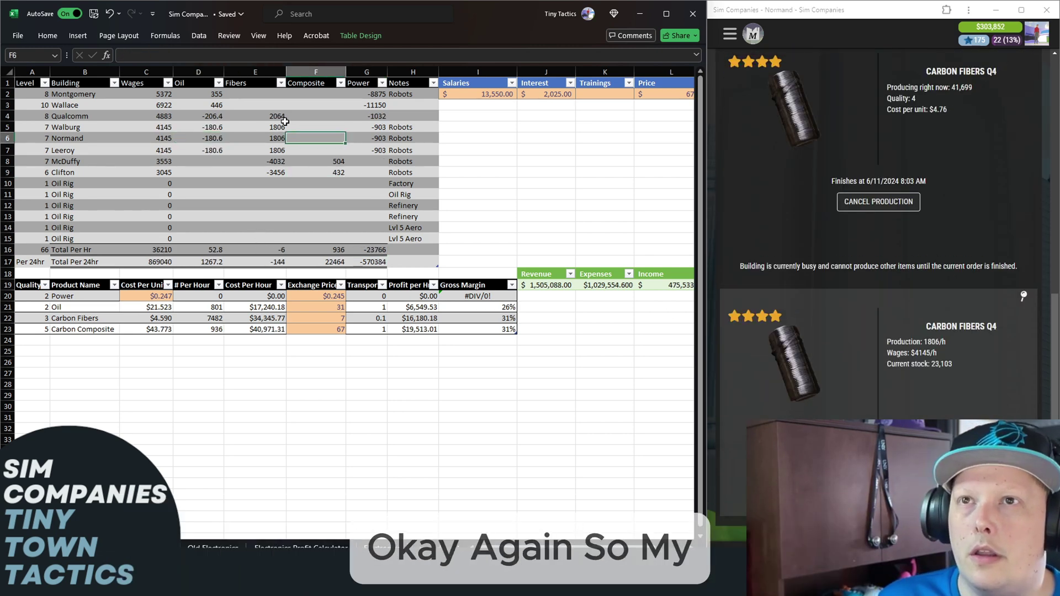
# - Review the refineries' fibers output, the oil and power usage formulas in the Walburg row, and the 24-hour power total
pyautogui.press('Left')
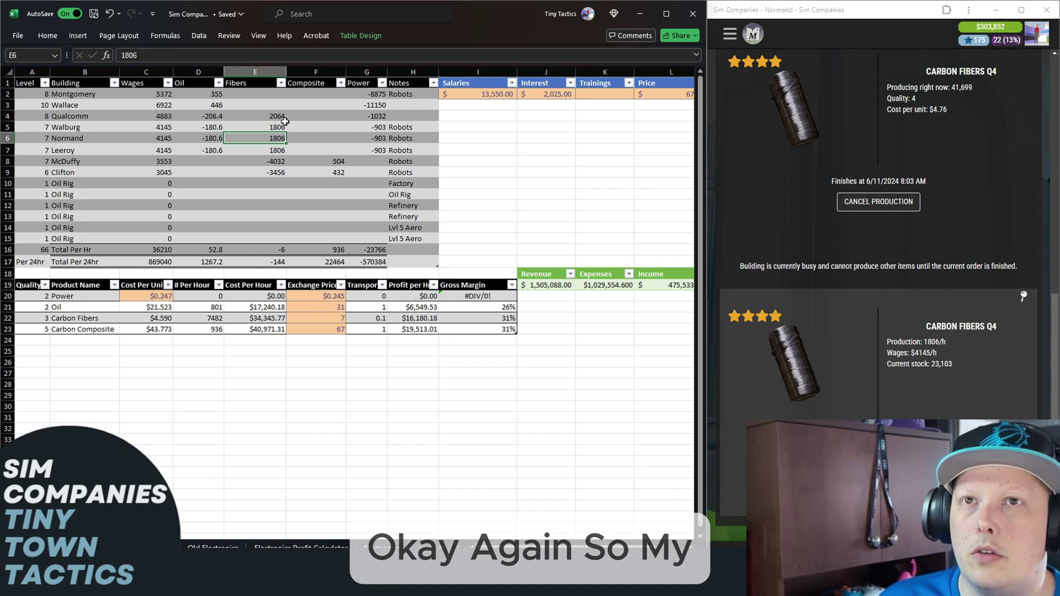
pyautogui.click(285, 124)
pyautogui.click(282, 114)
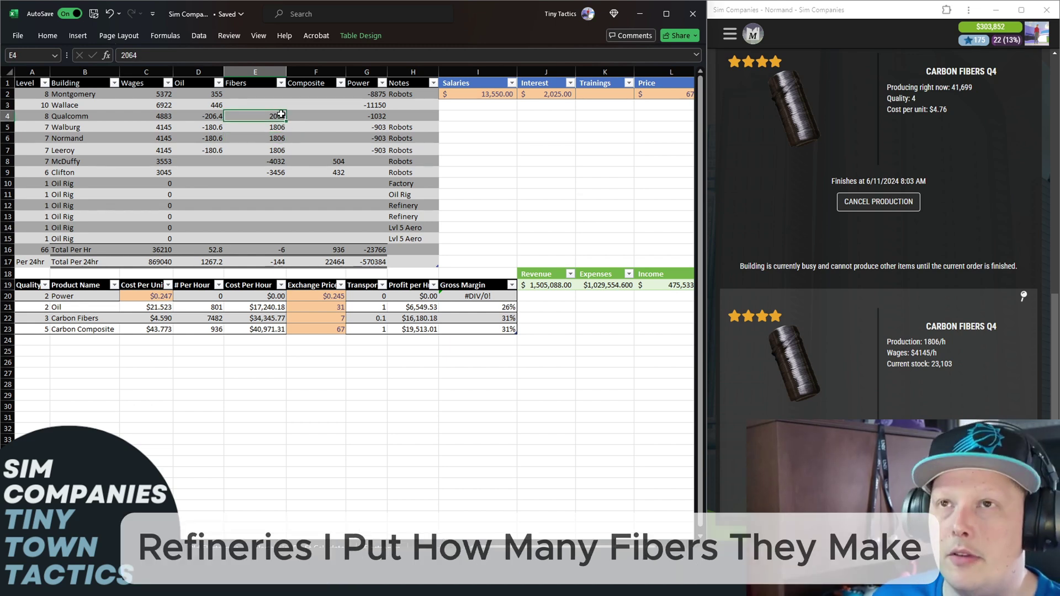
pyautogui.press('Down')
pyautogui.press('Left')
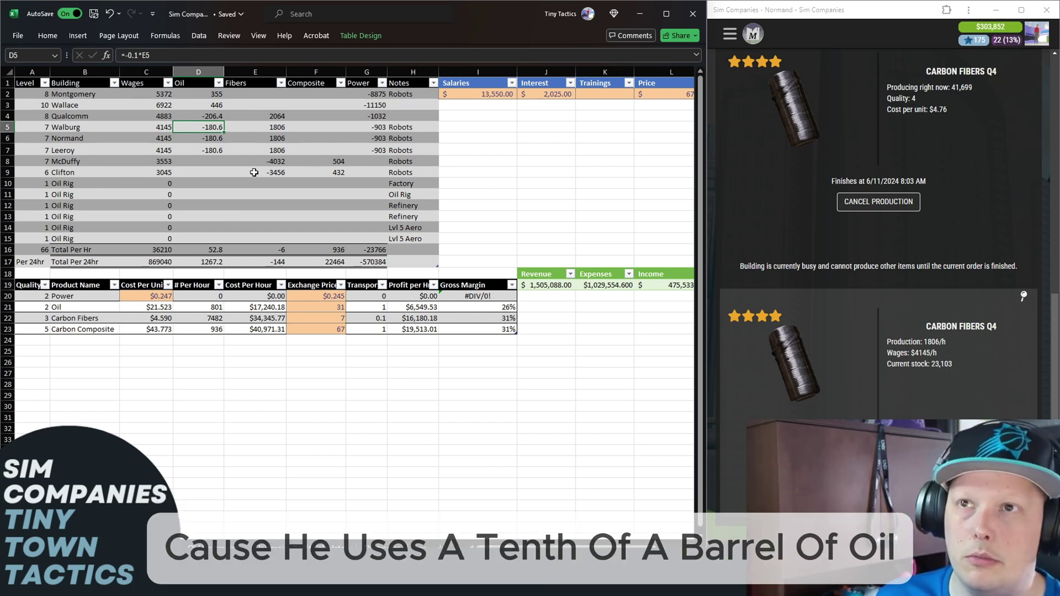
pyautogui.click(355, 129)
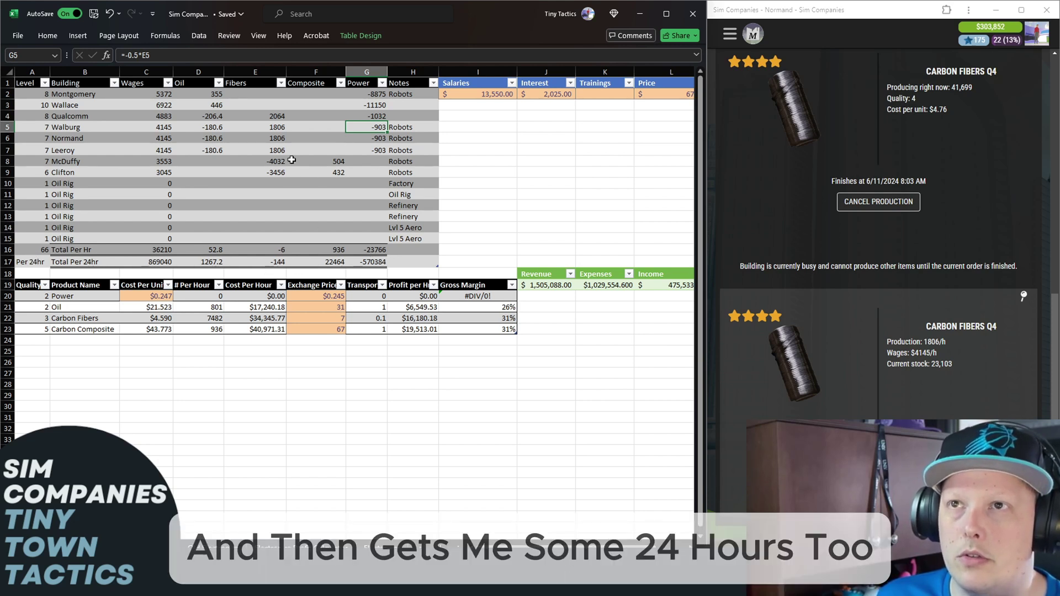
pyautogui.click(366, 262)
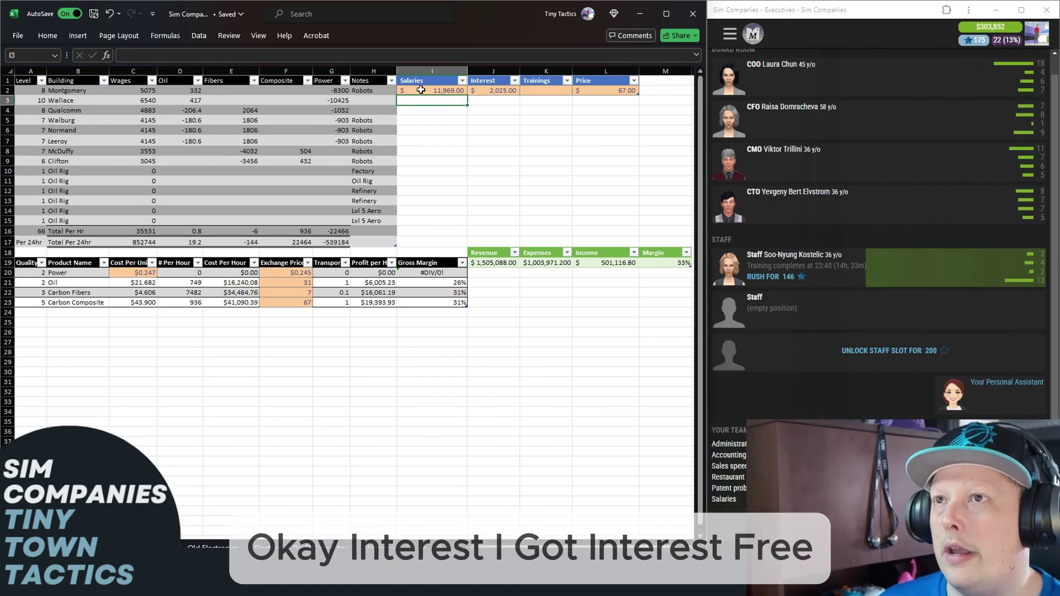
# - Look up the daily bond interest income on the game's Finance page and set the Interest value in the workbook to 6118
pyautogui.press('Return')
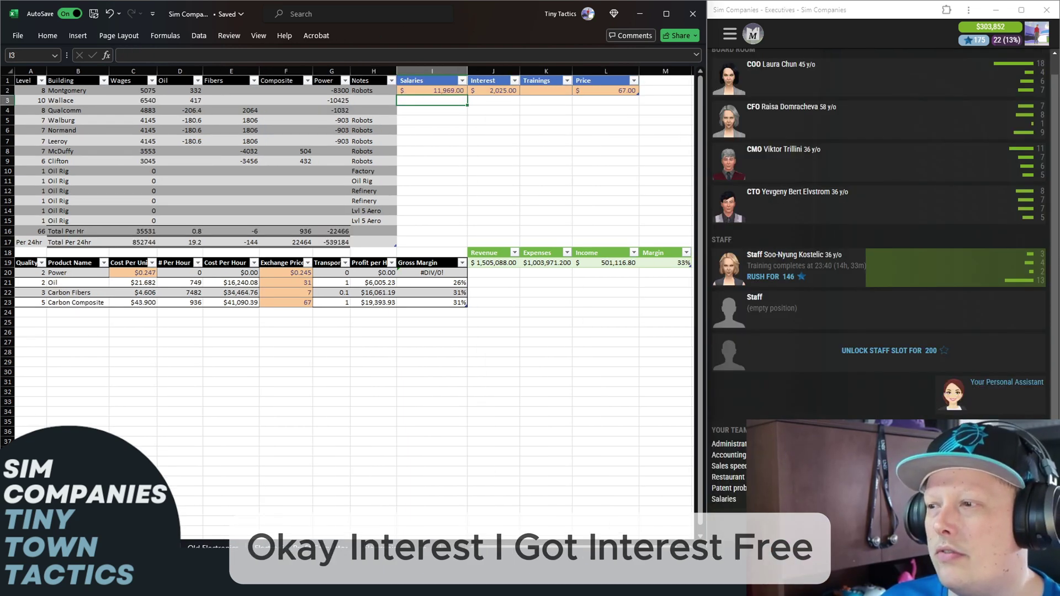
pyautogui.click(730, 33)
pyautogui.scroll(-1, 877, 276)
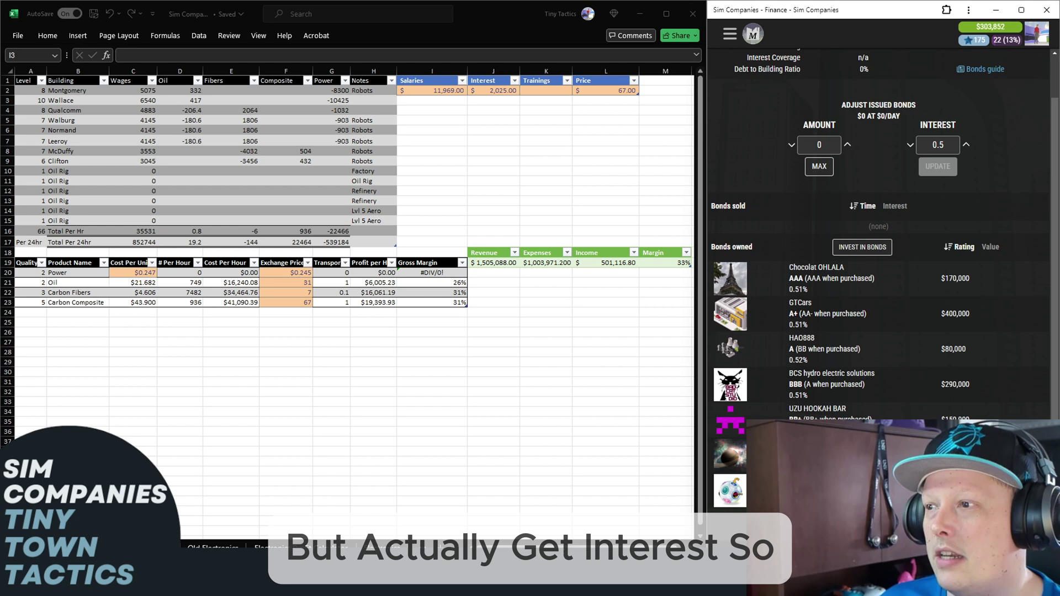
pyautogui.scroll(1, 932, 222)
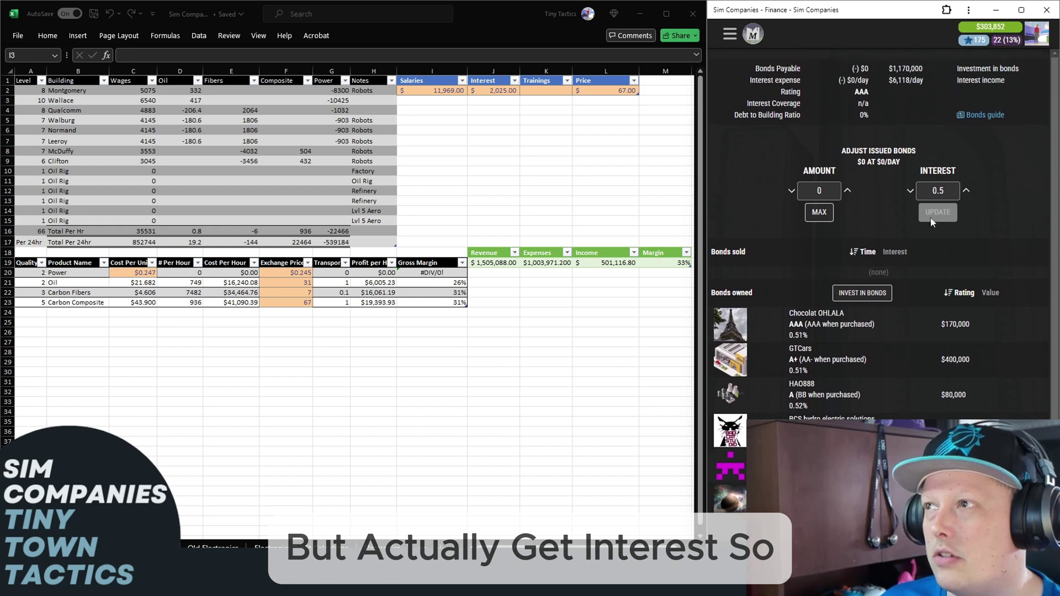
pyautogui.click(500, 91)
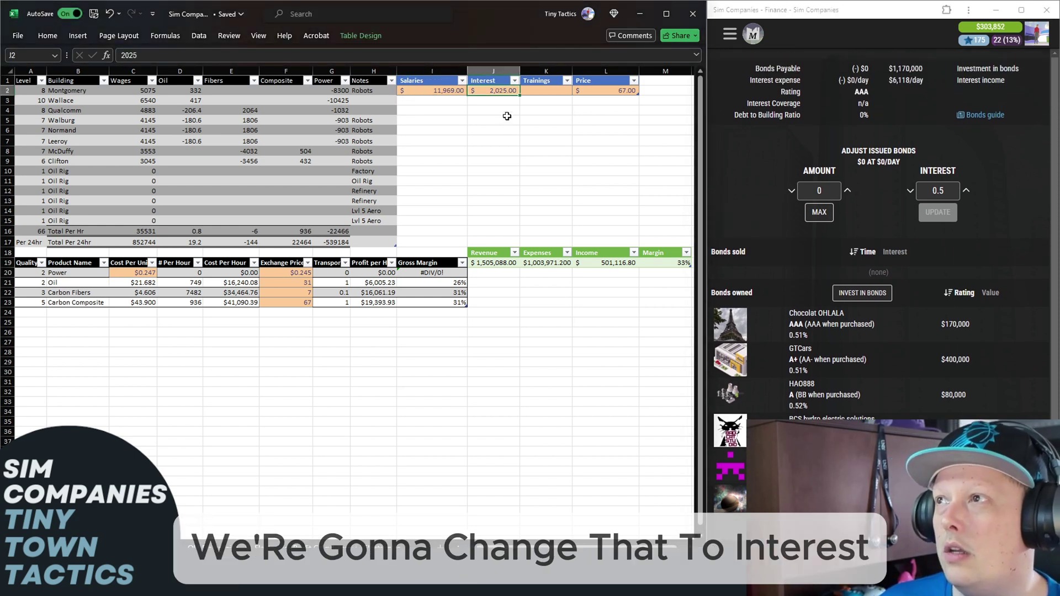
pyautogui.write('6118')
pyautogui.press('Return')
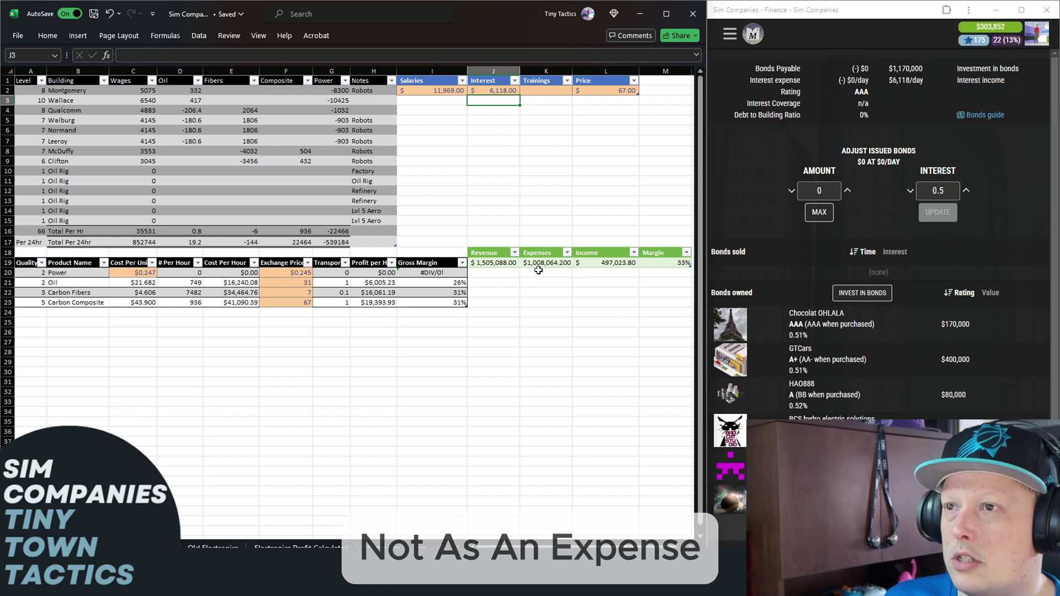
# - Remove interest from the Expenses formula and add it to the Revenue formula, making it F17*Table324[Price]+Table324[Interest]
pyautogui.click(541, 263)
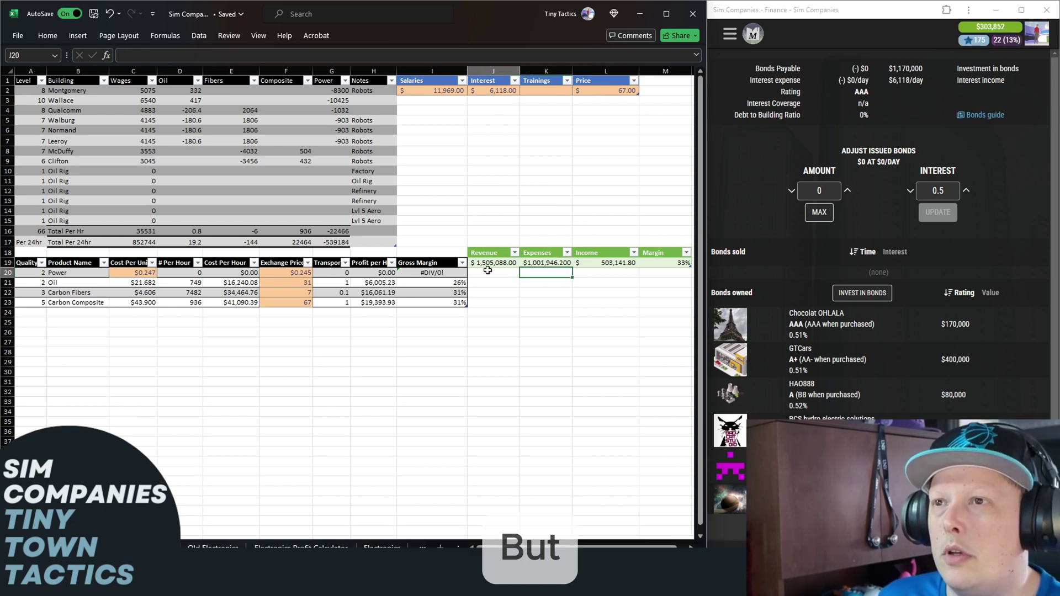
pyautogui.click(492, 271)
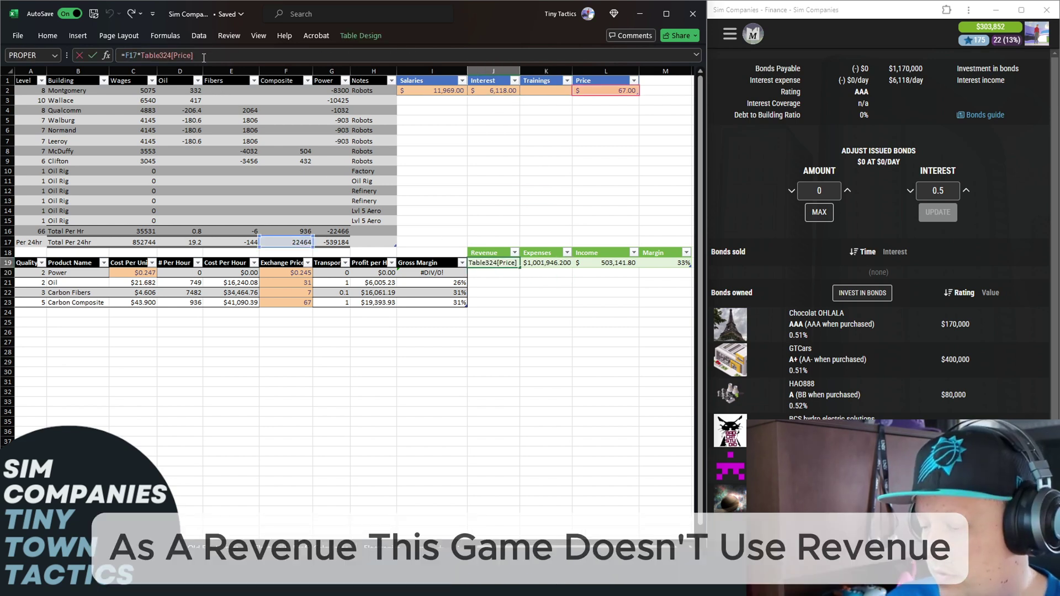
pyautogui.write('+')
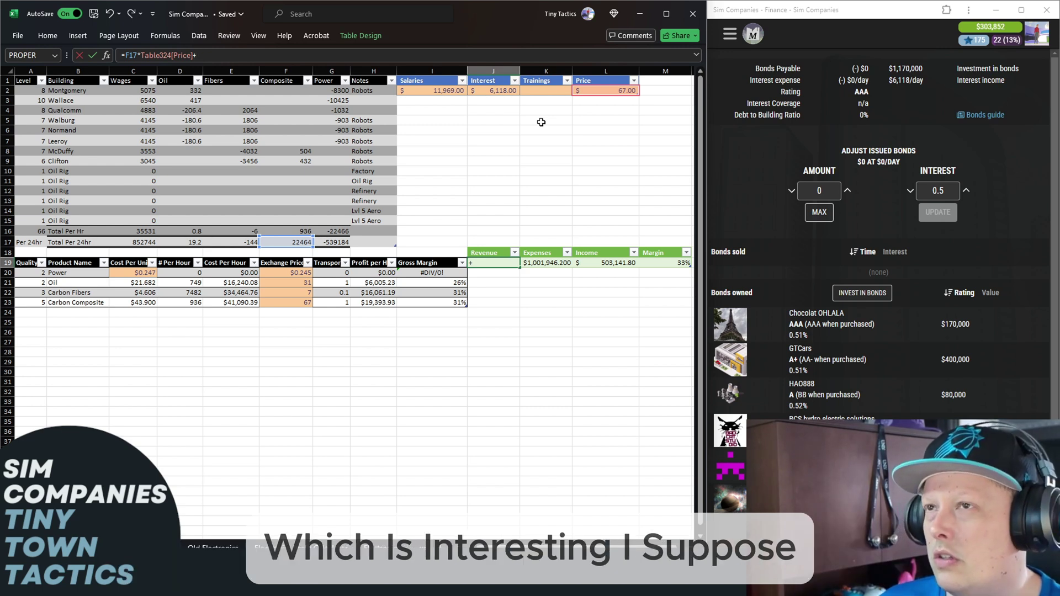
pyautogui.click(508, 91)
pyautogui.press('Return')
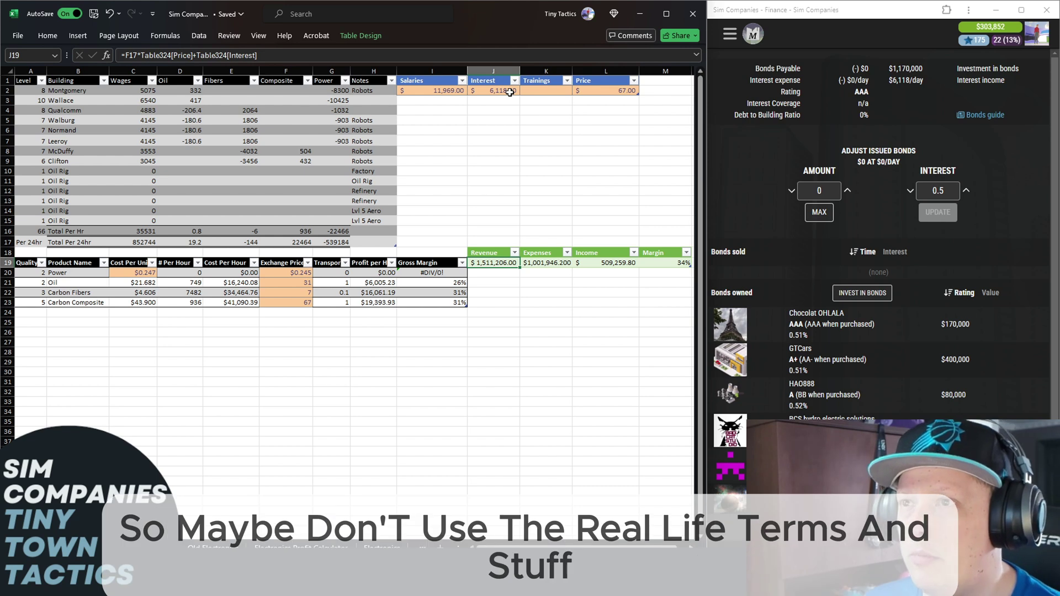
# - Review the Interest, Salaries and Trainings cells in the daily cost table
pyautogui.click(505, 91)
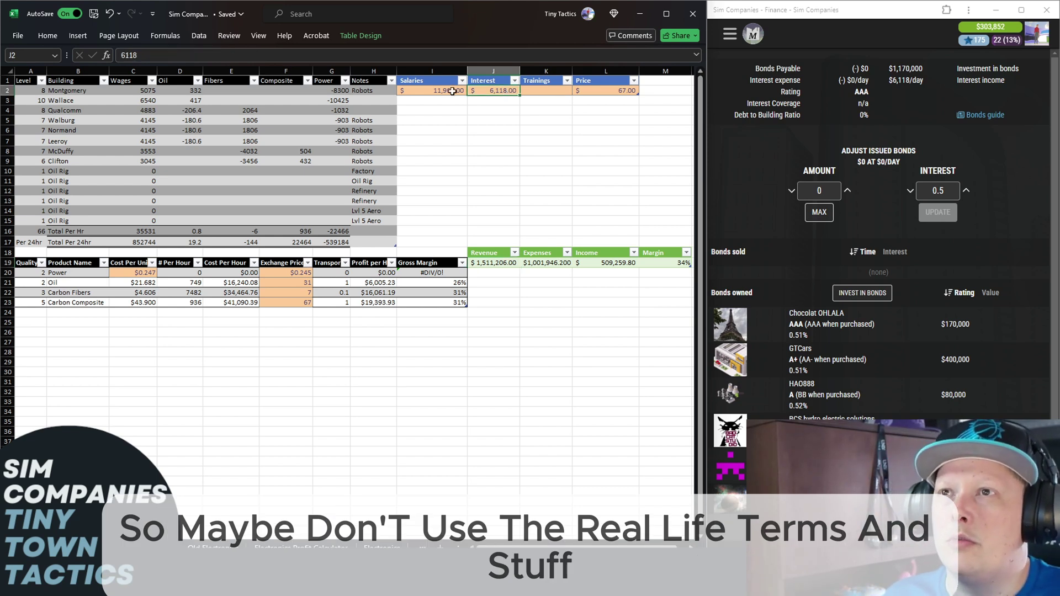
pyautogui.click(452, 91)
pyautogui.click(502, 92)
pyautogui.click(542, 91)
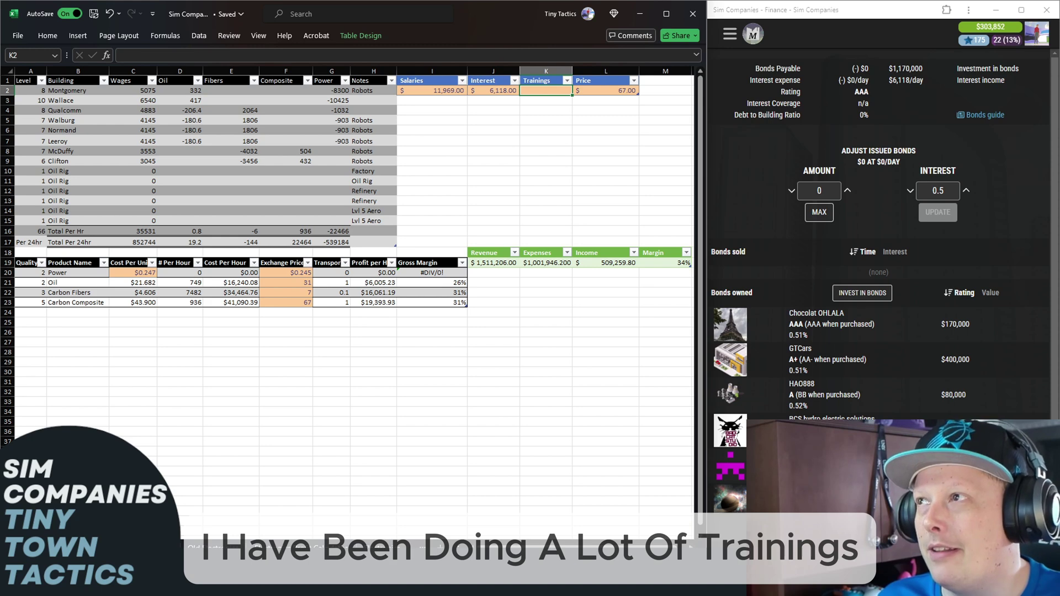
# - View the COO's skills and training history on the game's Executives page, and return to the map
pyautogui.click(837, 320)
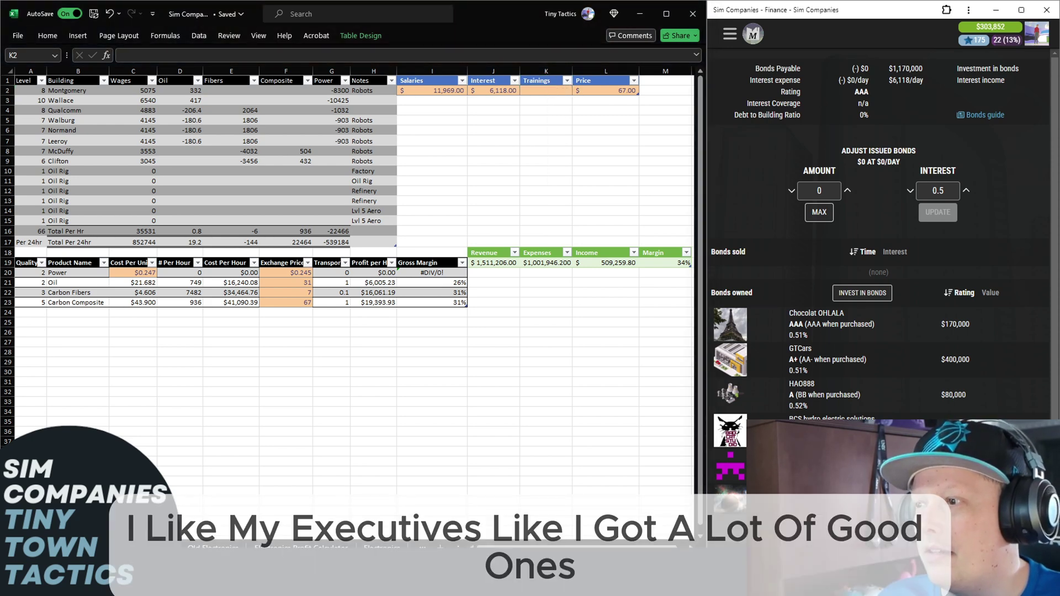
pyautogui.hotkey('alt', 'Left')
pyautogui.click(802, 82)
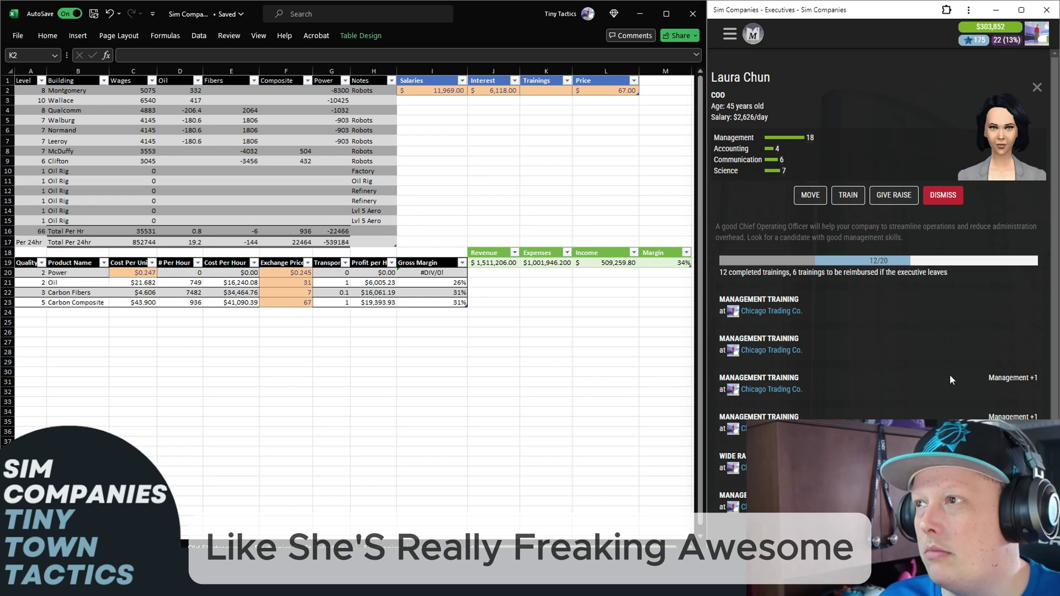
pyautogui.click(753, 34)
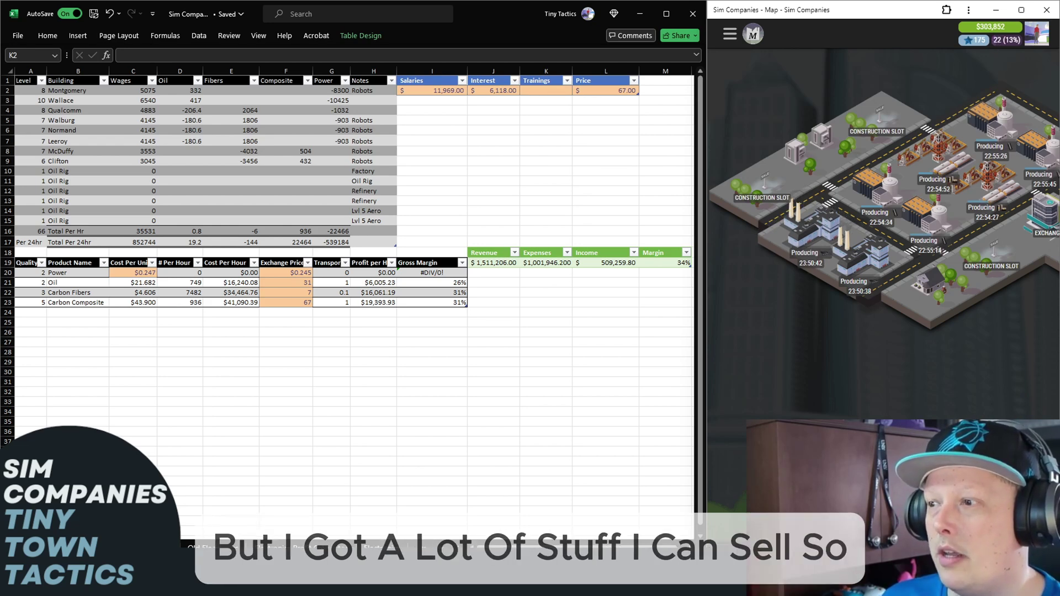
# - Check the carbon composite stock, sourcing cost and current Q5 exchange orders in the game's warehouse
pyautogui.click(828, 552)
pyautogui.click(899, 313)
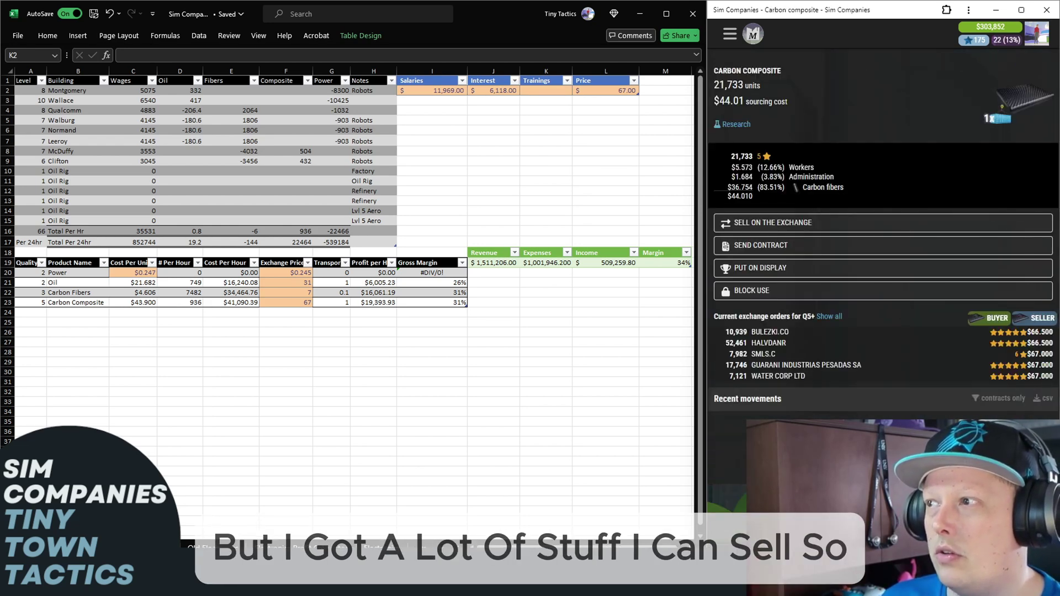
pyautogui.click(751, 563)
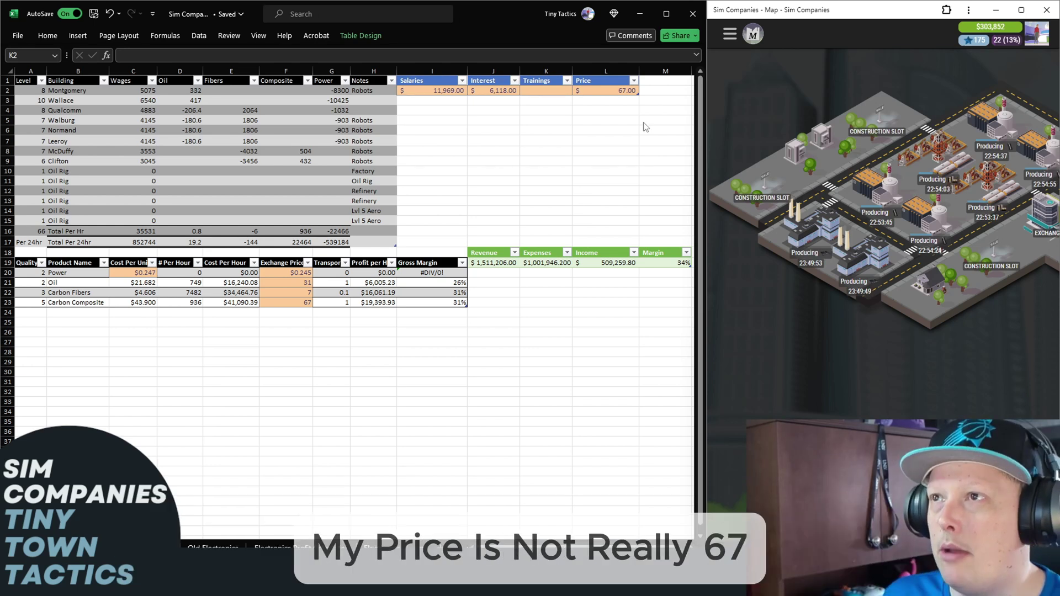
# - Set the Price value in the workbook to 66 and the Carbon Composite exchange price to 66.5
pyautogui.click(616, 95)
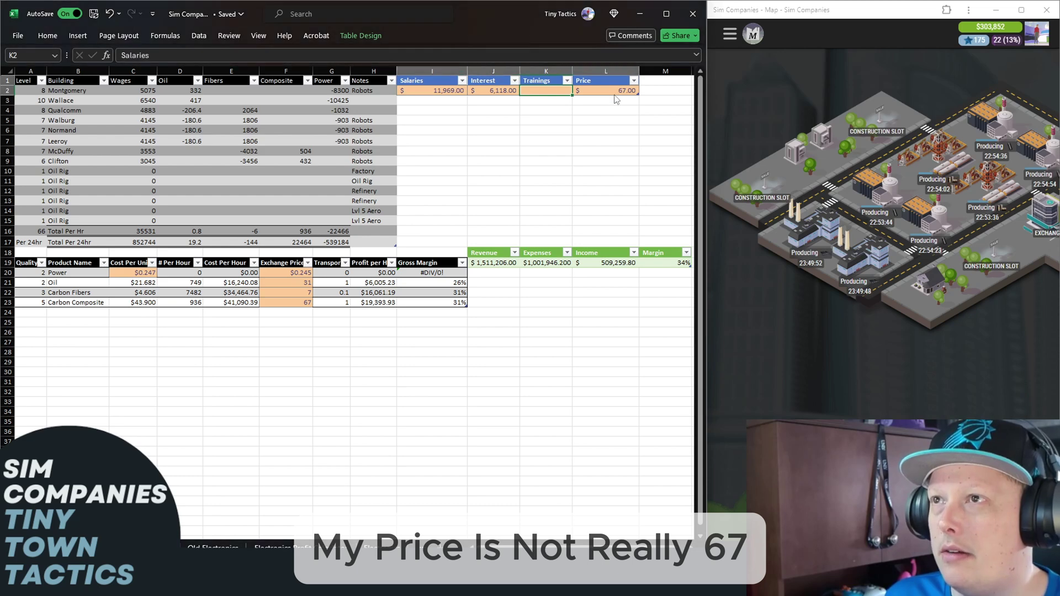
pyautogui.click(607, 161)
pyautogui.click(626, 91)
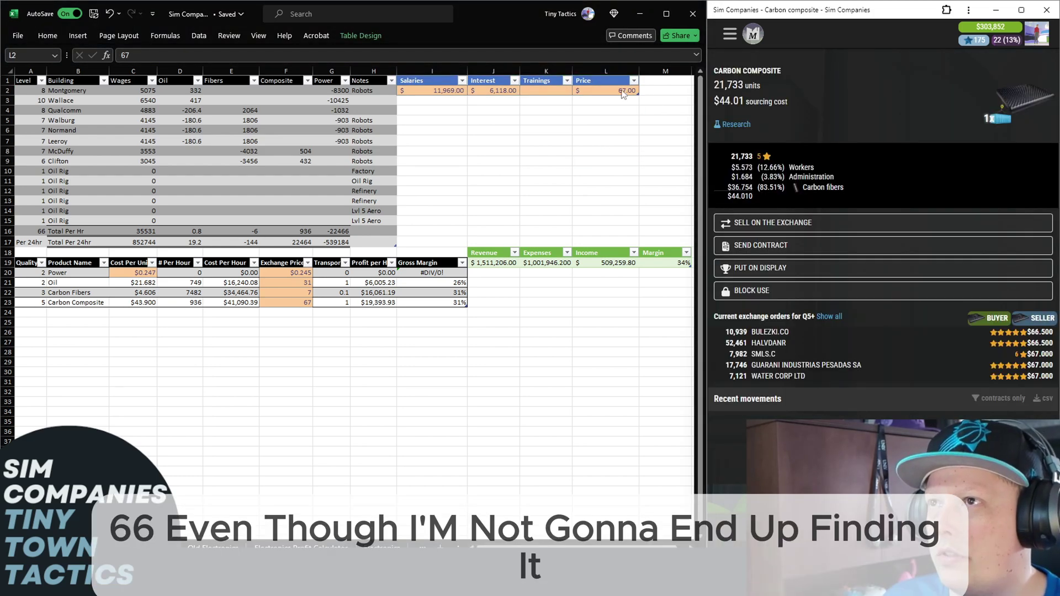
pyautogui.click(624, 91)
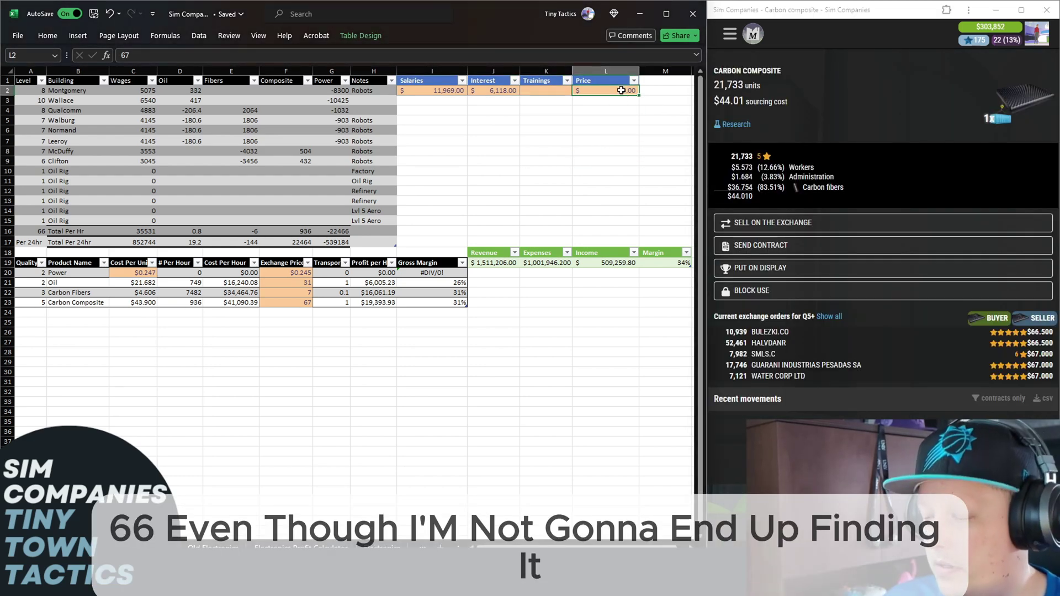
pyautogui.write('66')
pyautogui.press('Return')
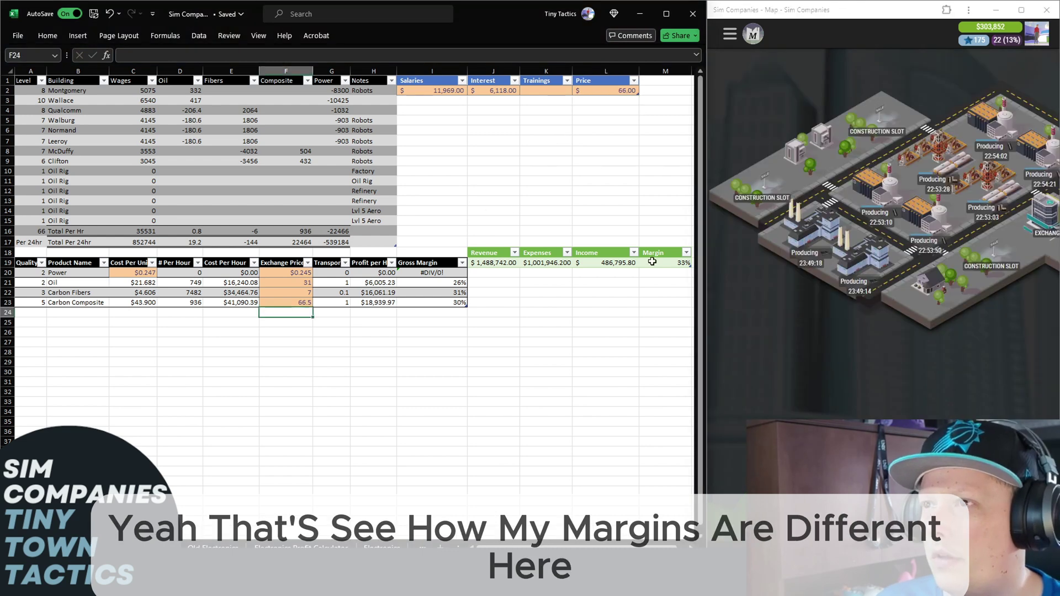
# - Compare the overall Margin formula with the Carbon Composite gross margin
pyautogui.click(652, 262)
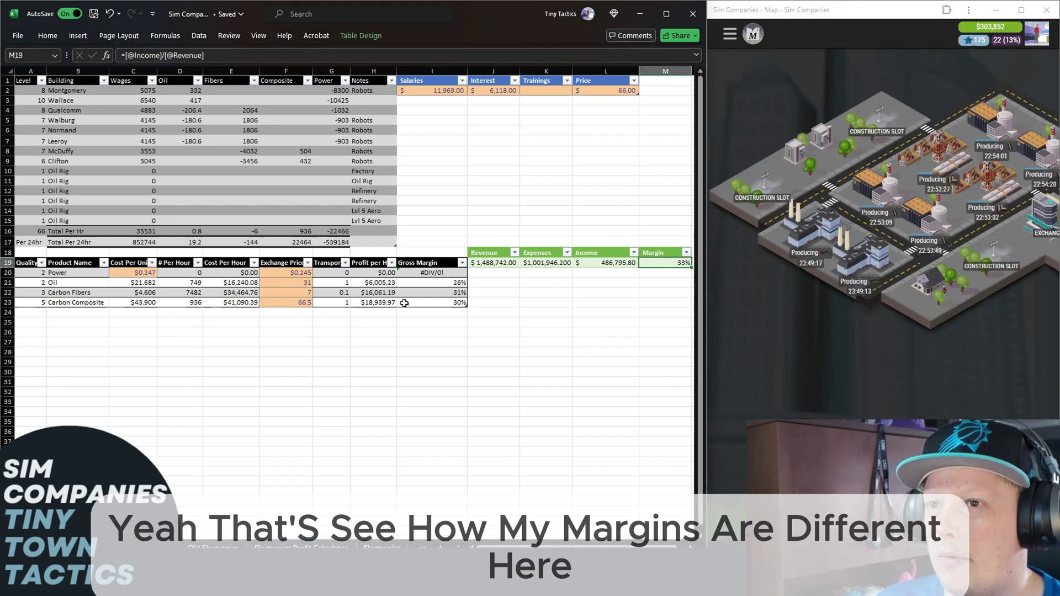
pyautogui.click(453, 305)
pyautogui.click(664, 260)
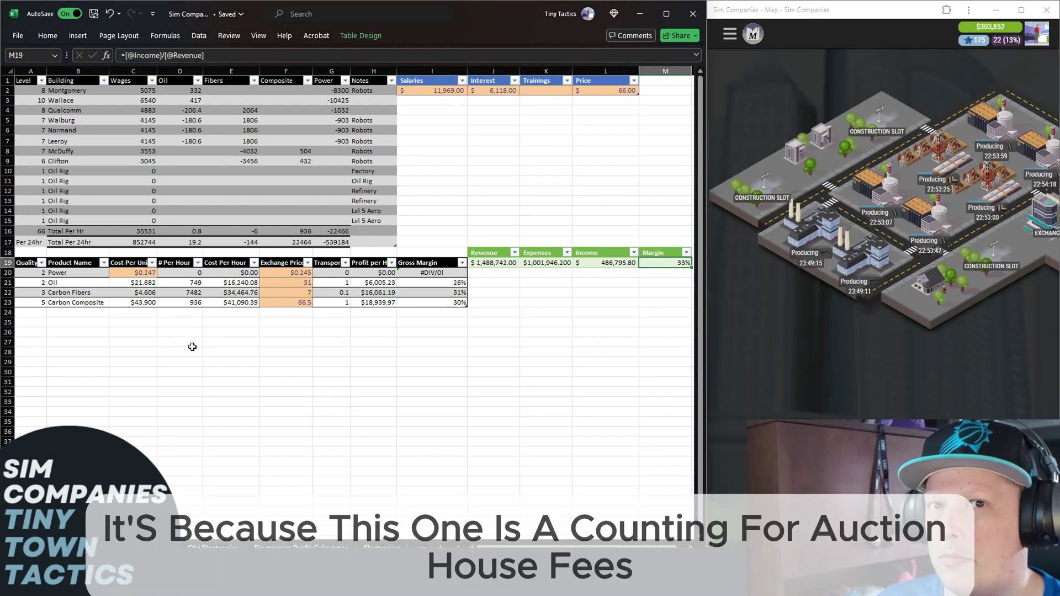
# - Examine the Carbon Composite Profit per Hour formula in the workbook's product table
pyautogui.click(432, 310)
pyautogui.click(273, 311)
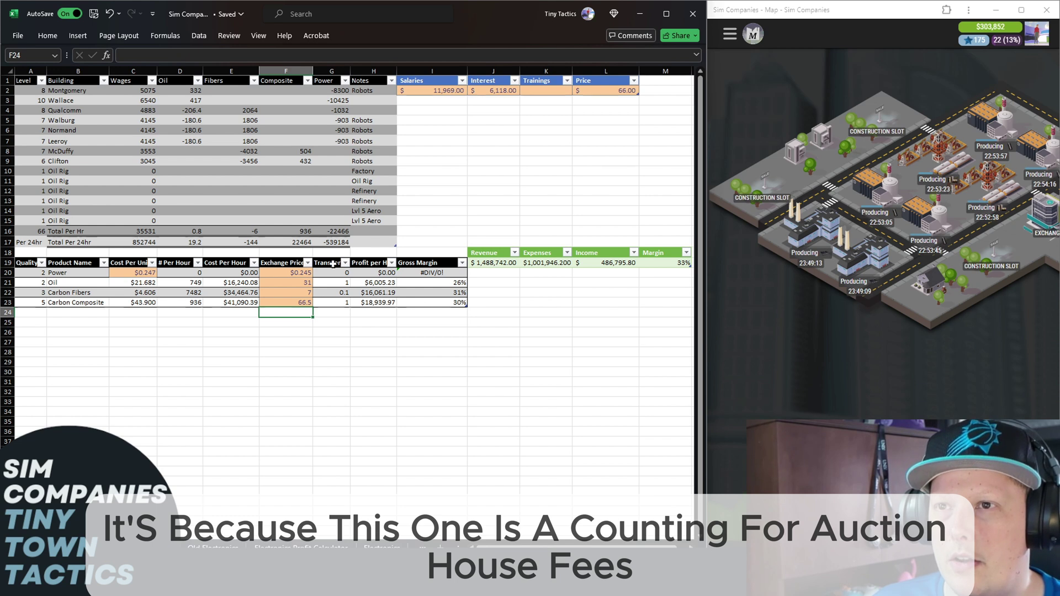
pyautogui.click(381, 303)
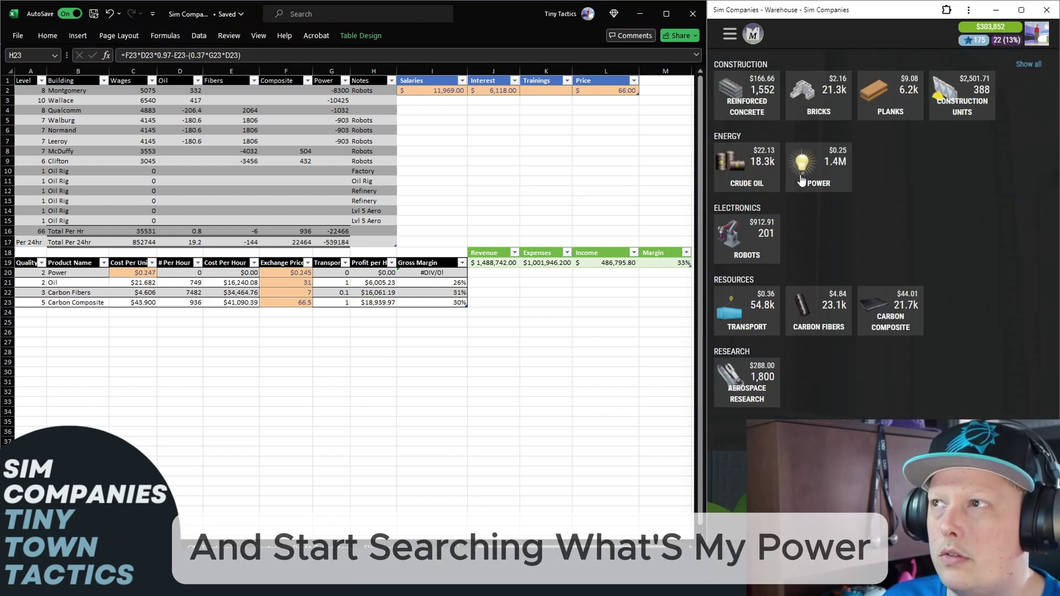
# - Check the Power sourcing costs in the game's warehouse, set Power's cost per unit to $0.248 in the workbook, and return to the map
pyautogui.click(808, 188)
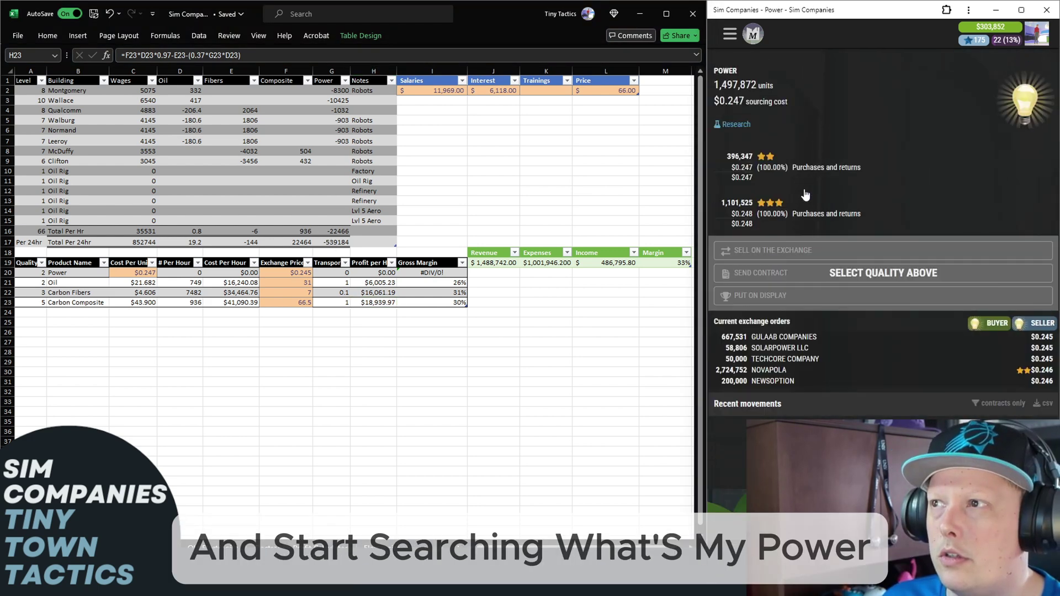
pyautogui.click(827, 170)
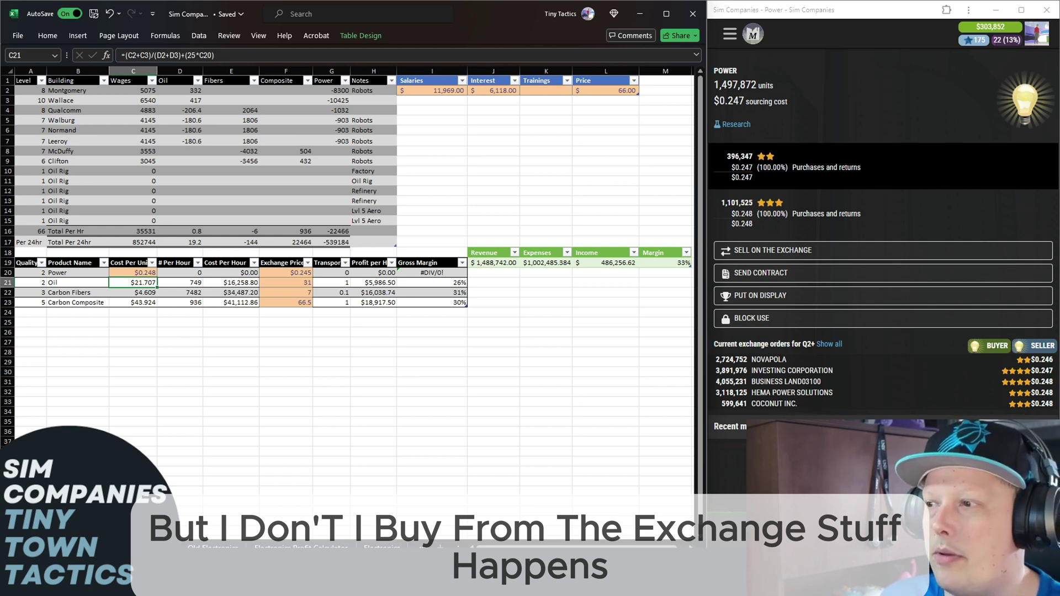
pyautogui.click(753, 34)
# - Review Oil's unit cost formula and the game's crude oil offers, then set Oil to quality 3 at exchange price 30 and Carbon Fibers to quality 4
pyautogui.click(144, 283)
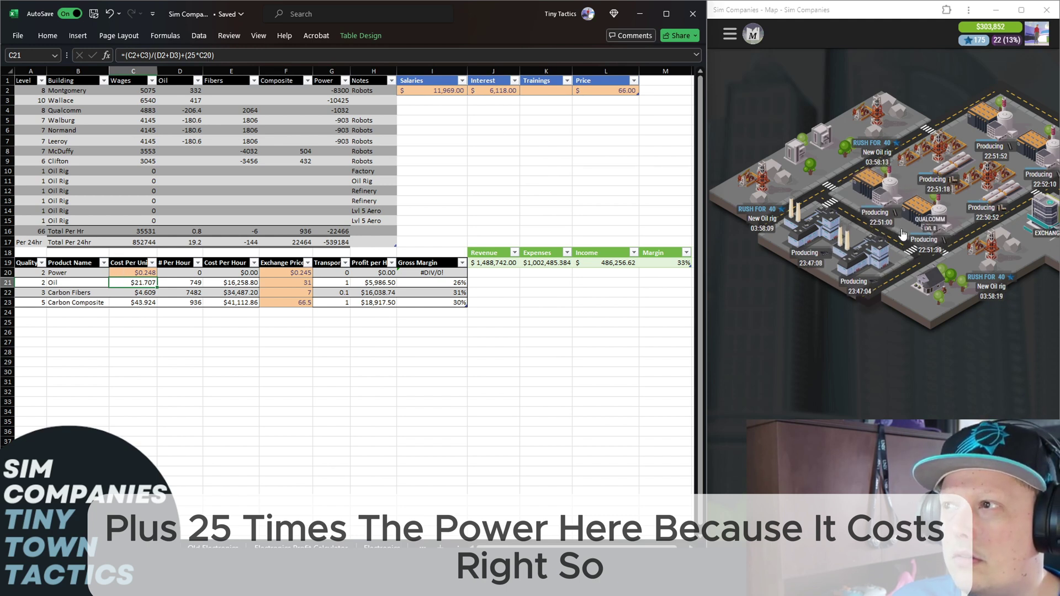
pyautogui.click(994, 189)
pyautogui.scroll(-5, 810, 375)
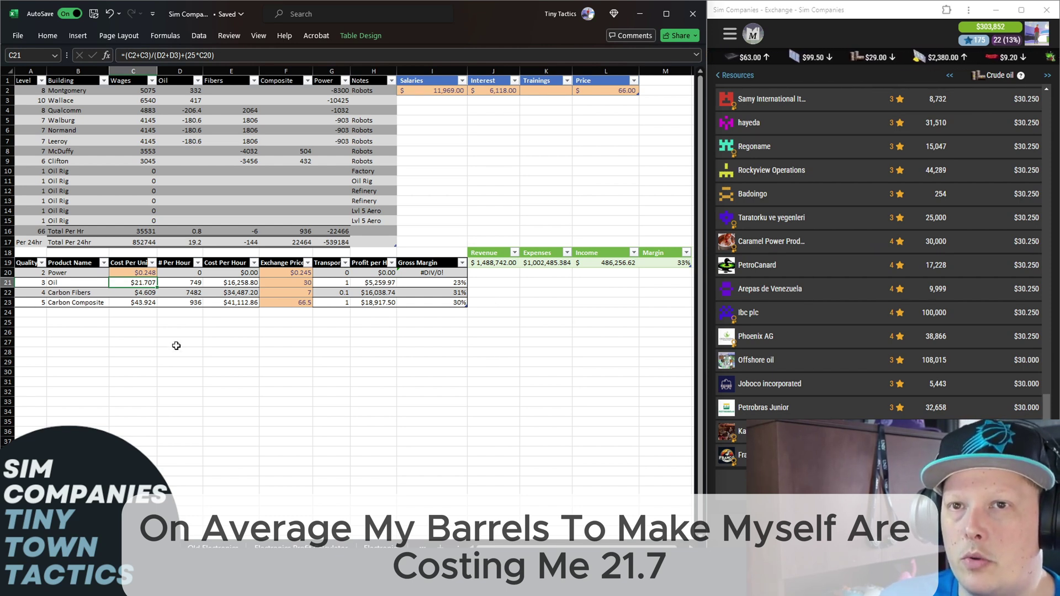
# - Walk through the Oil row's hourly production, hourly cost, exchange price, transport and Profit per Hour cells
pyautogui.press('Right')
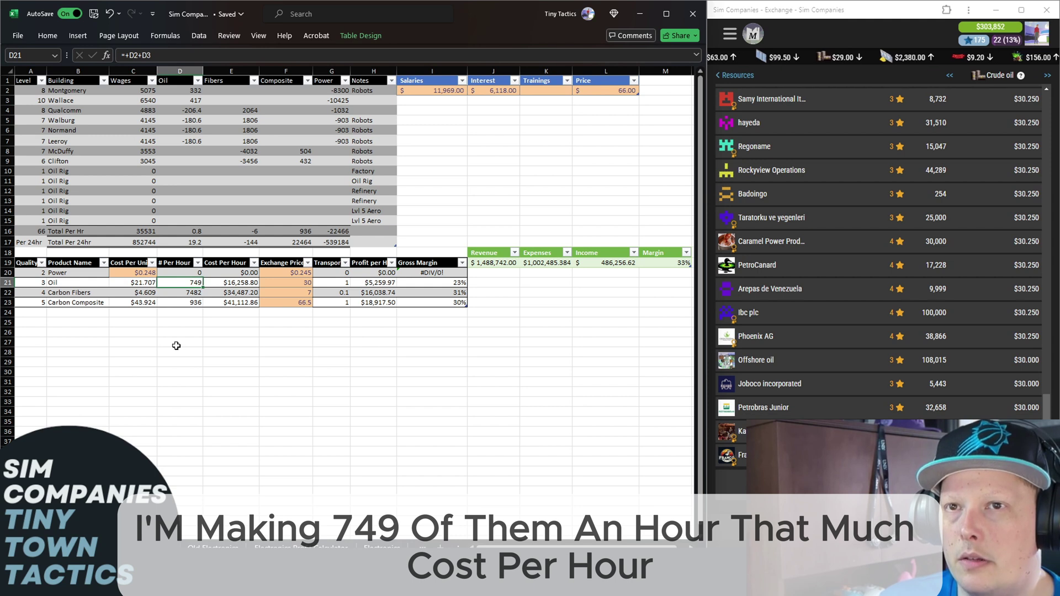
pyautogui.press('Right')
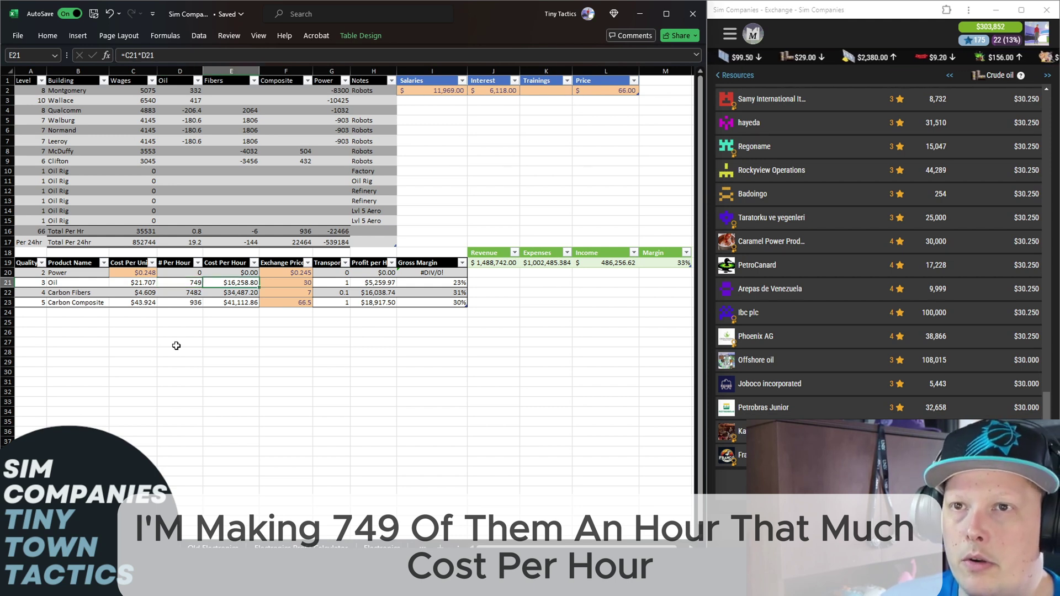
pyautogui.press('Right')
pyautogui.press('Right')
pyautogui.press('Right')
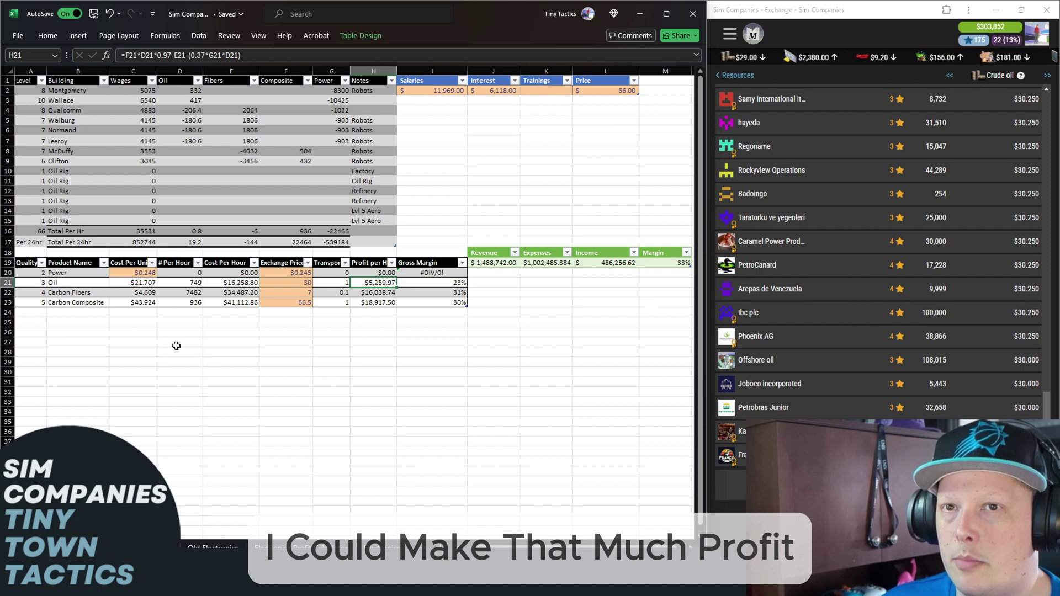
pyautogui.press('Left')
pyautogui.press('Left')
pyautogui.press('Right')
pyautogui.press('Right')
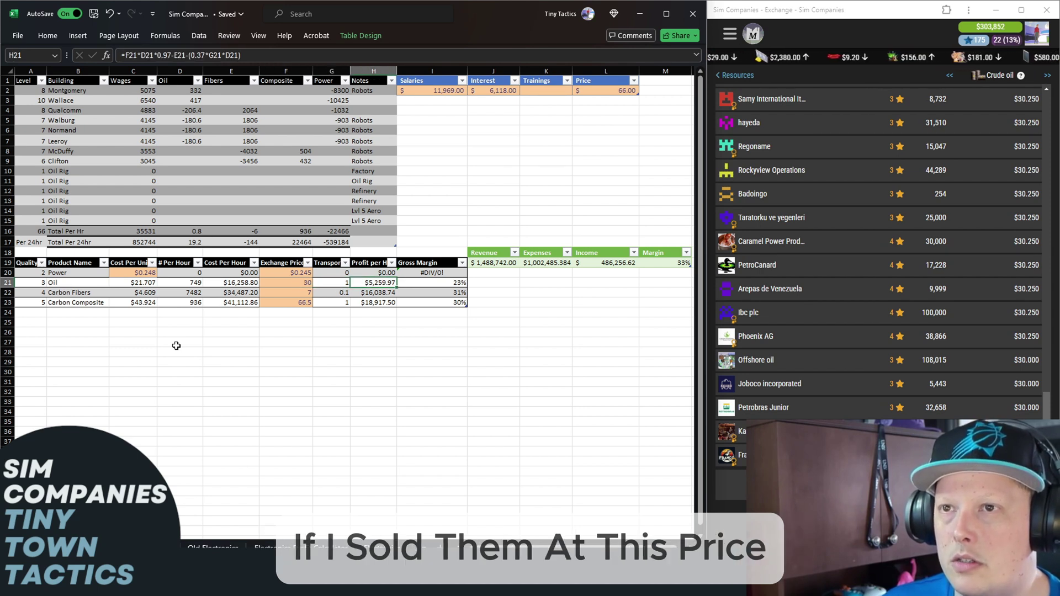
pyautogui.press('Left')
pyautogui.press('Right')
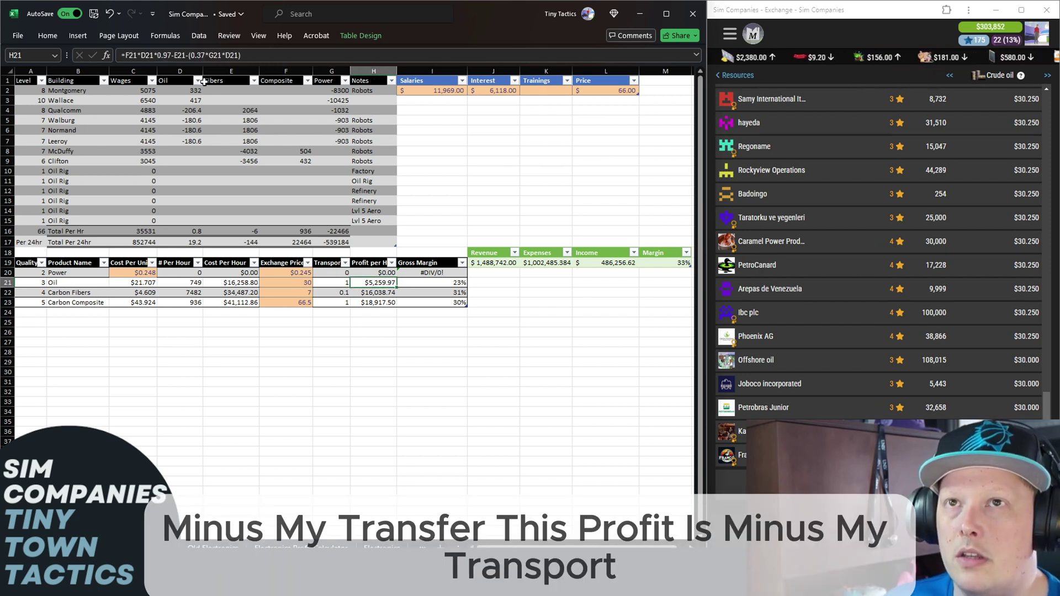
# - Inspect the 0.97 exchange fee factor in the Oil Profit per Hour formula and leave the formula unedited
pyautogui.click(172, 55)
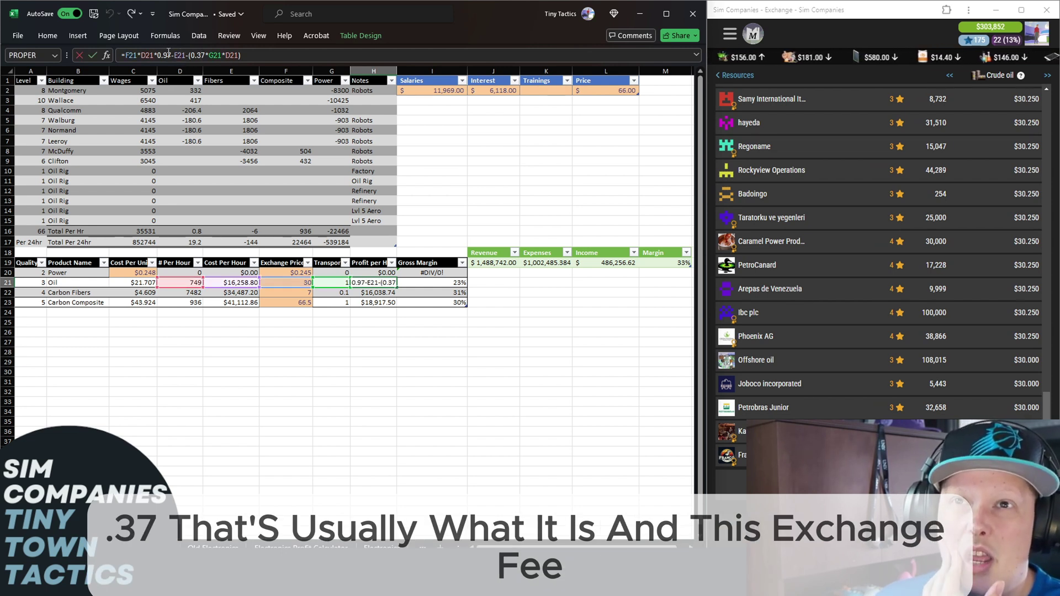
pyautogui.write('9')
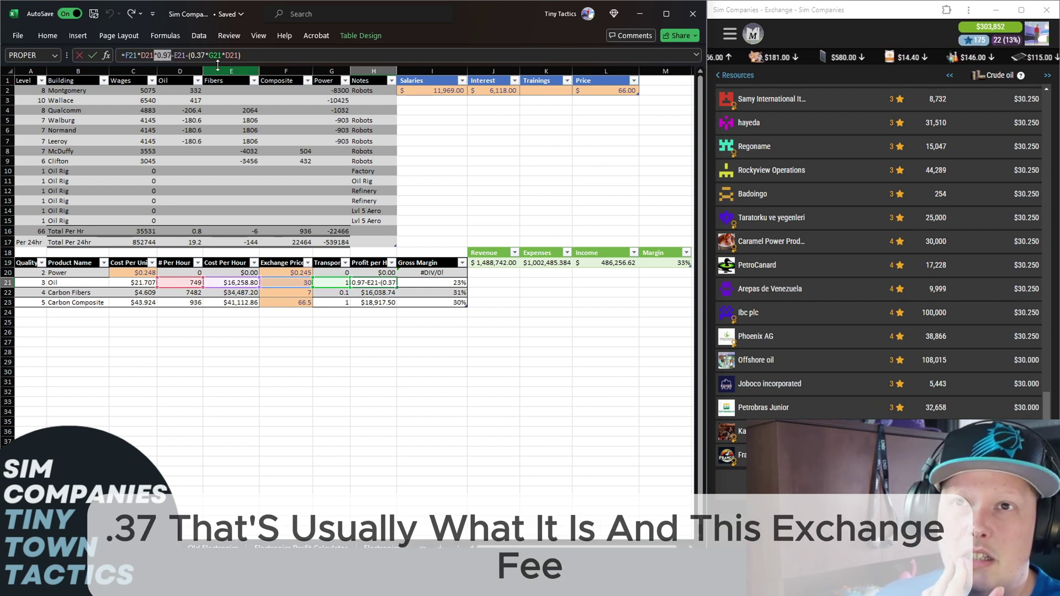
pyautogui.press('Return')
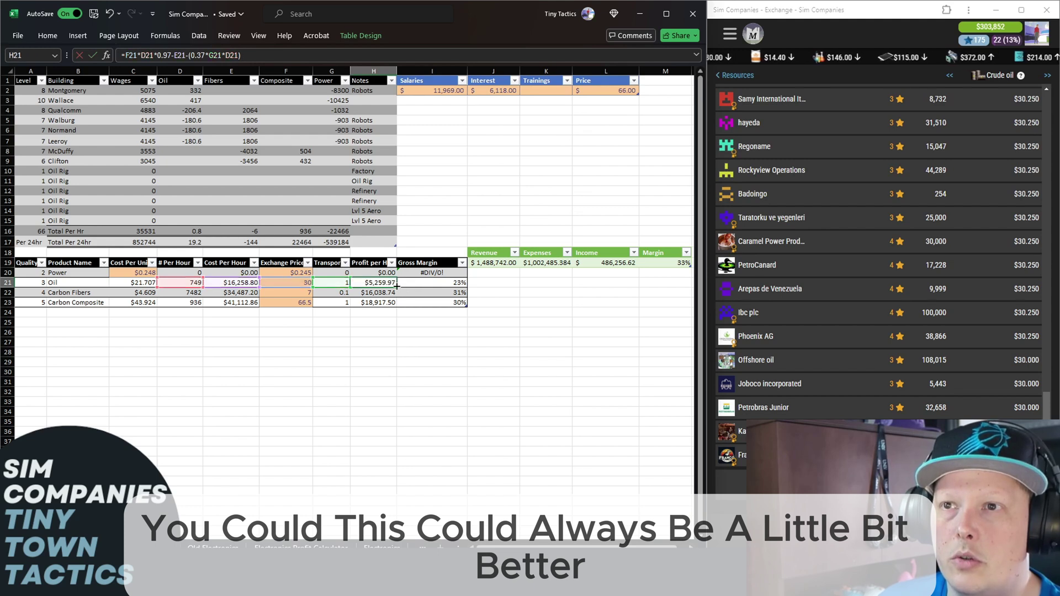
pyautogui.click(440, 285)
pyautogui.click(383, 291)
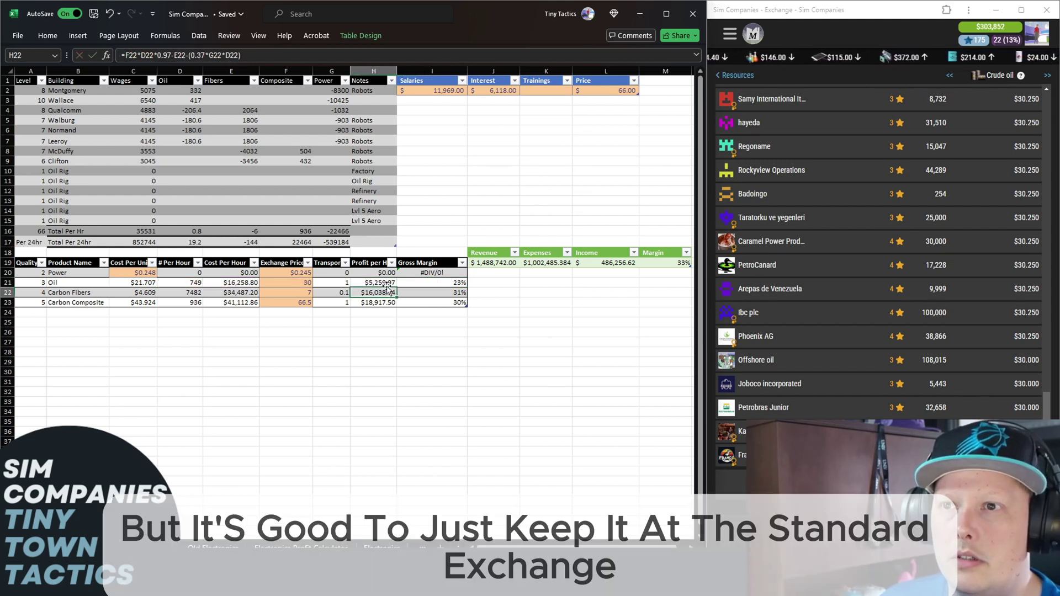
# - Compare the Oil and Carbon Composite gross margins with the Gross Margin ratio on the game's Accounting page
pyautogui.click(445, 283)
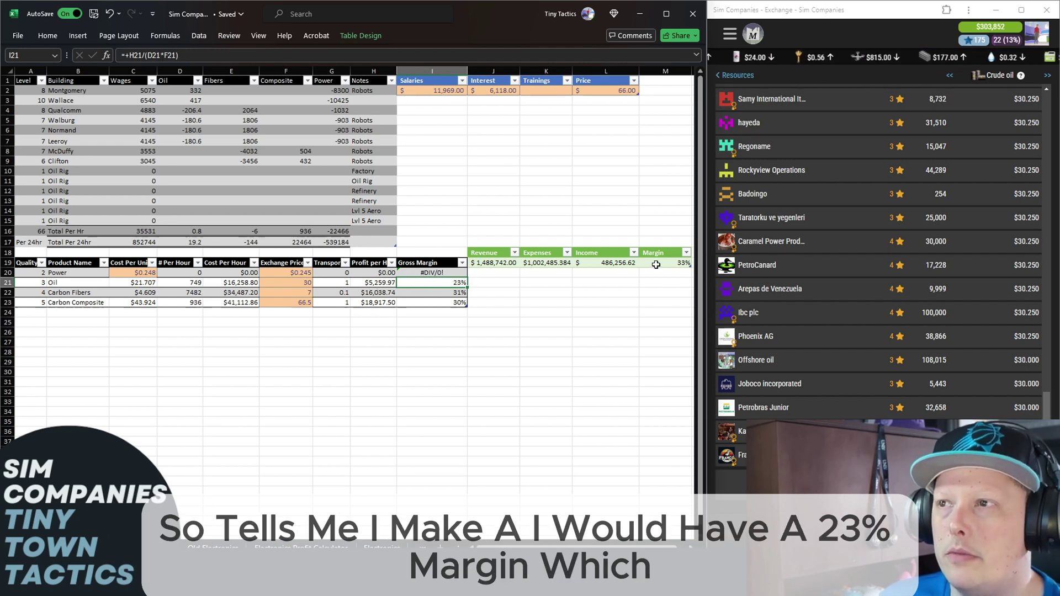
pyautogui.click(813, 554)
pyautogui.moveTo(1012, 339); pyautogui.dragTo(1044, 340)
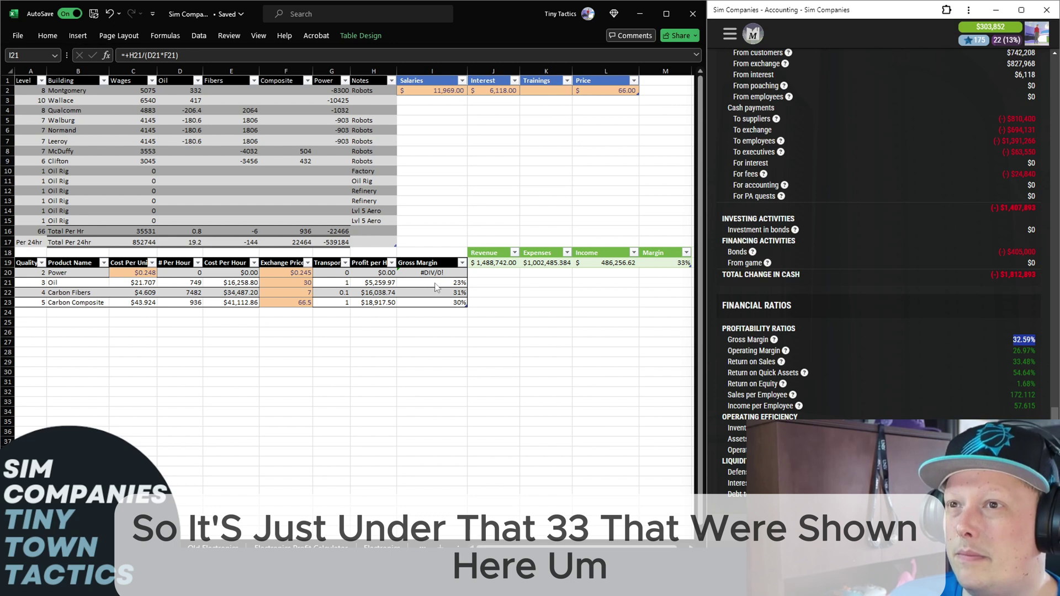
pyautogui.click(449, 282)
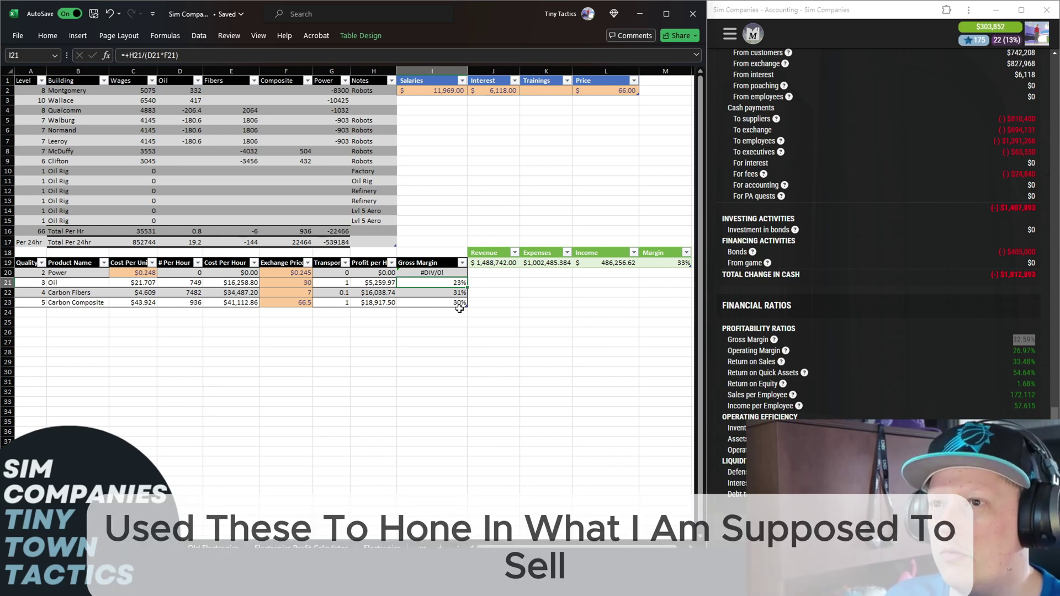
pyautogui.click(458, 304)
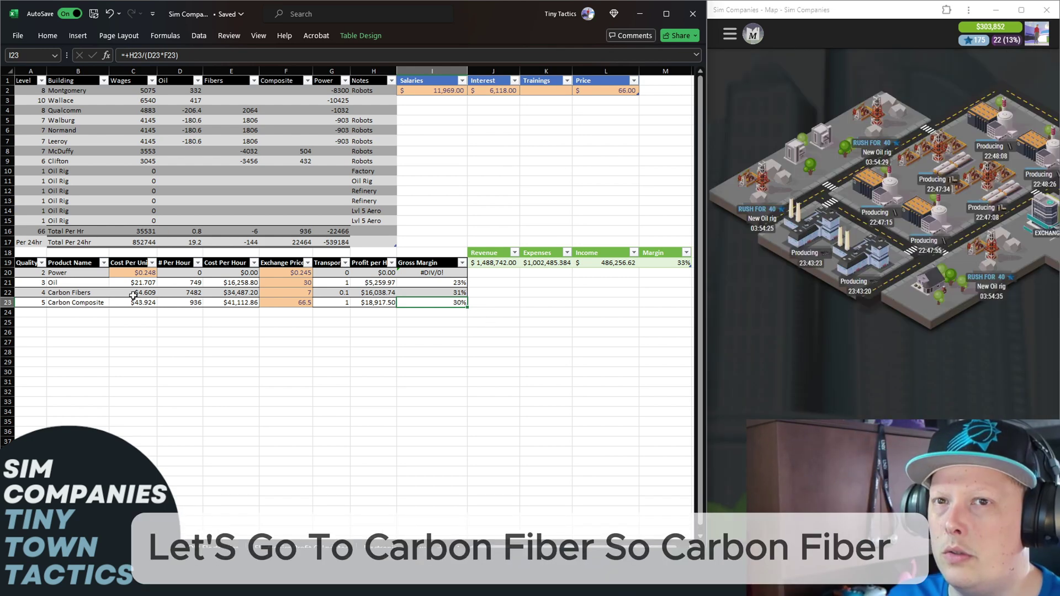
# - Review the Carbon Fibers formulas for cost per unit and number produced per hour against the building rows
pyautogui.click(135, 294)
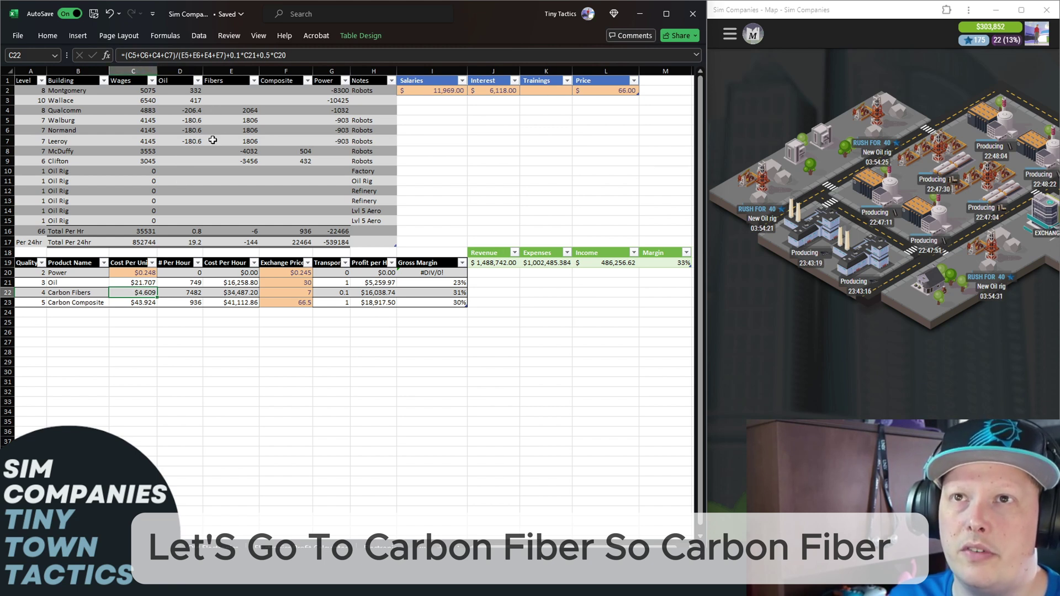
pyautogui.moveTo(145, 112); pyautogui.dragTo(148, 137)
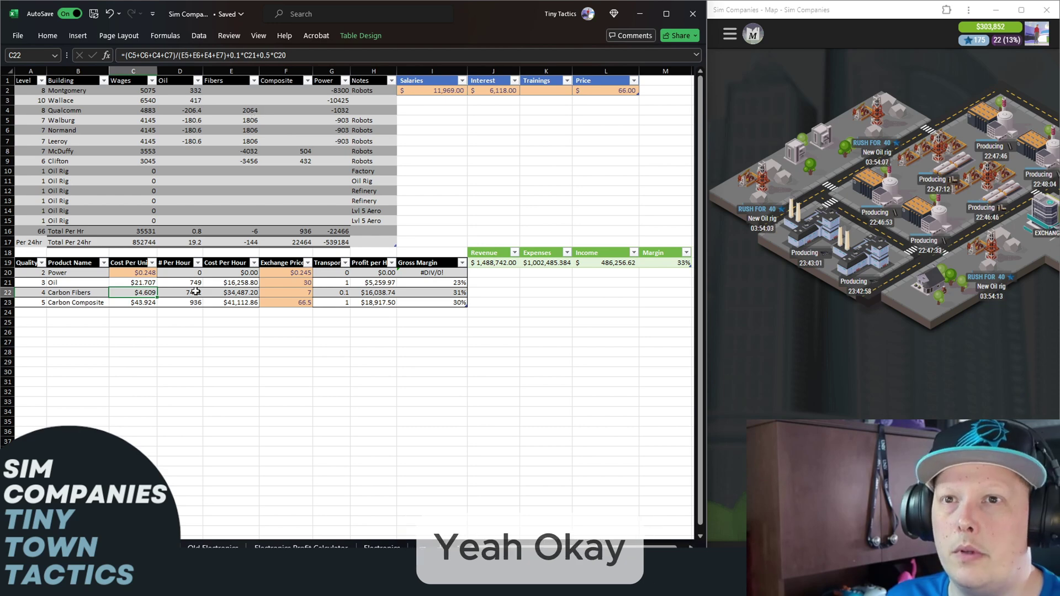
pyautogui.click(196, 292)
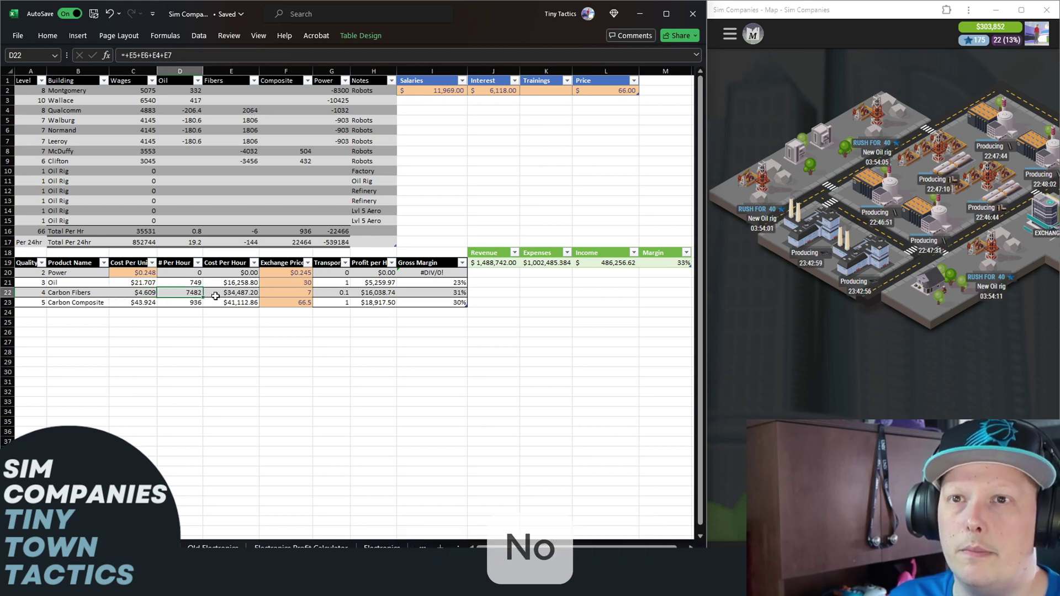
# - Check the Q4 carbon fiber exchange orders in the game, set the workbook's Carbon Fibers exchange price to 6.7, and return to the map
pyautogui.click(300, 293)
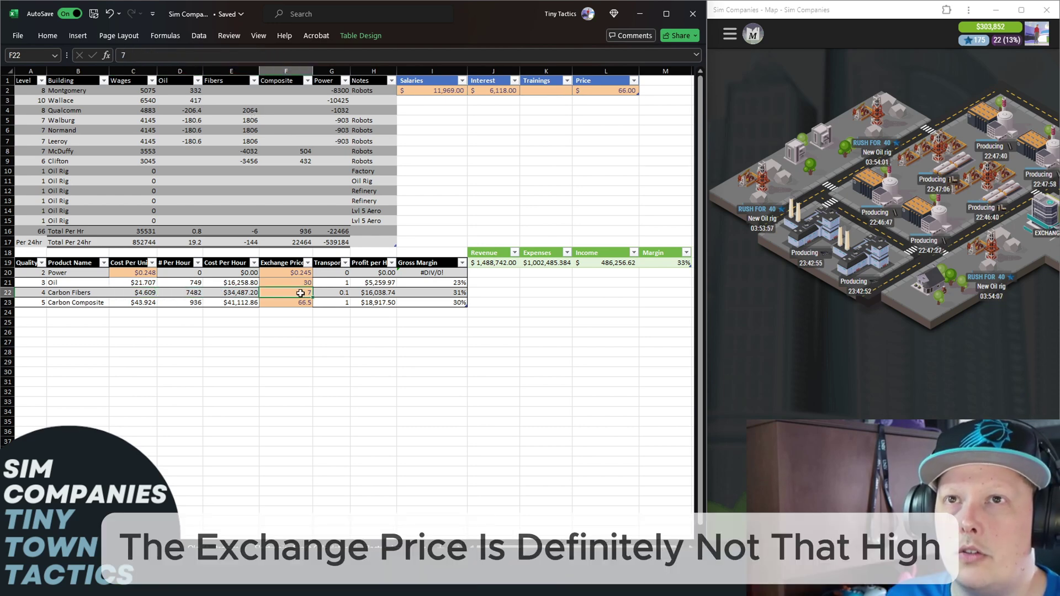
pyautogui.click(814, 379)
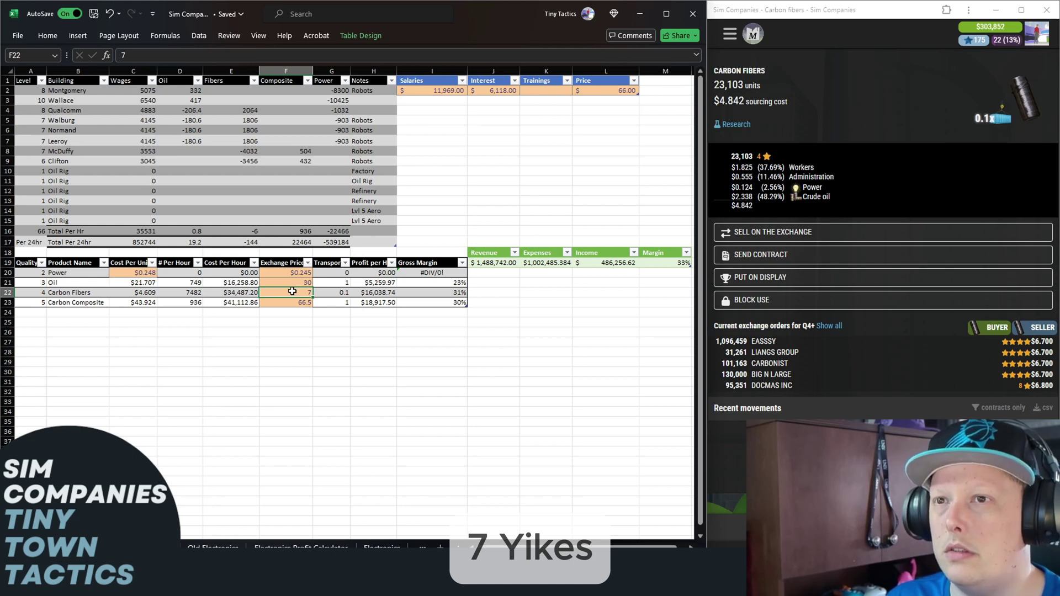
pyautogui.click(753, 33)
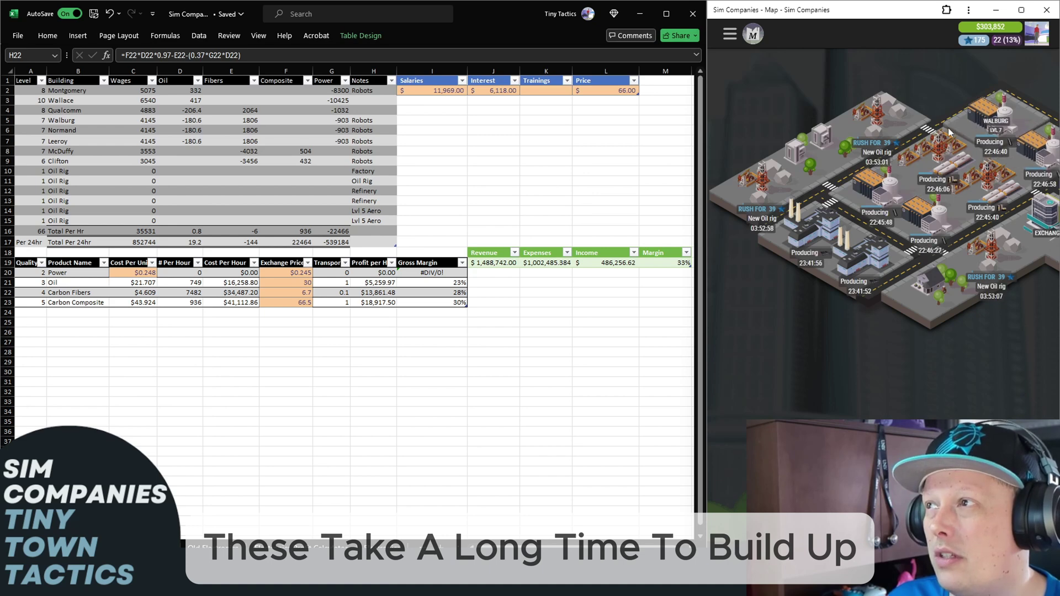
# - View the Normand building's carbon fiber production details in the game, and return to the map
pyautogui.click(871, 205)
pyautogui.scroll(-5, 883, 364)
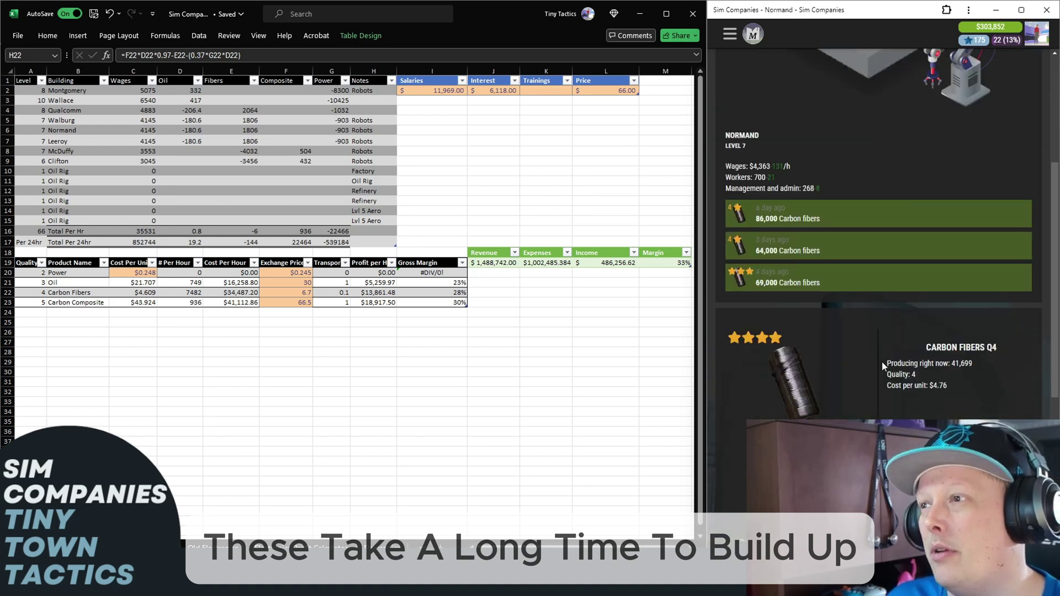
pyautogui.scroll(-5, 849, 391)
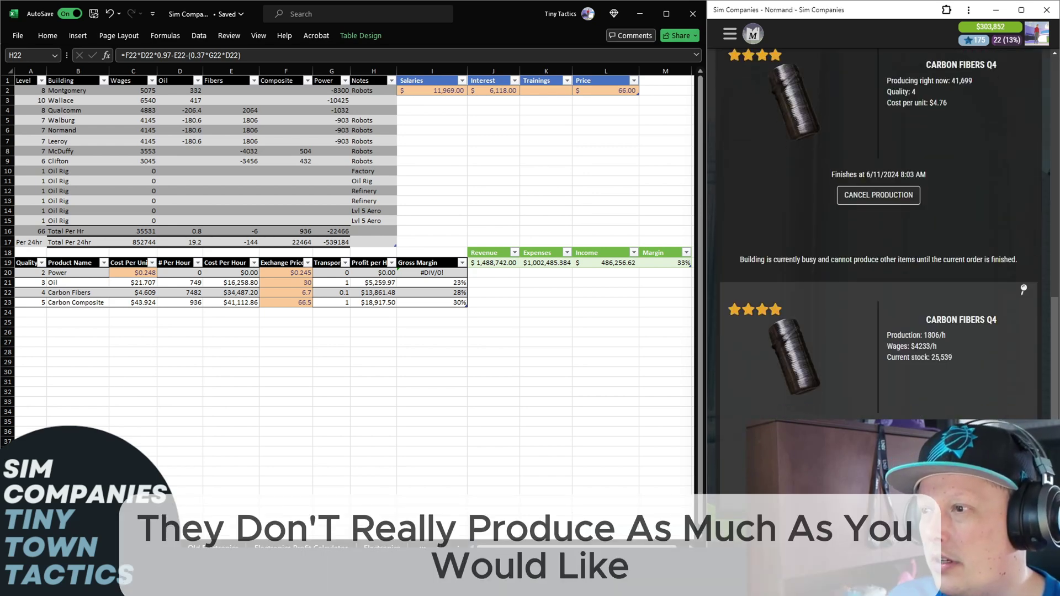
pyautogui.hotkey('alt', 'Left')
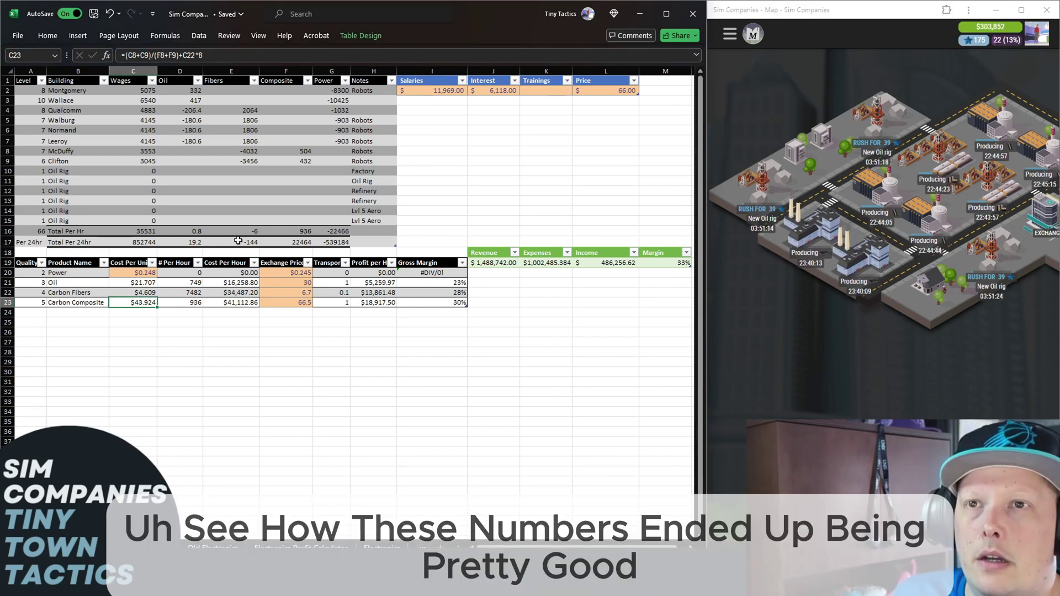
# - Examine the hourly and 24-hour totals for oil, fibers and composite in the buildings table
pyautogui.moveTo(182, 231); pyautogui.dragTo(298, 231)
pyautogui.click(276, 184)
pyautogui.click(249, 231)
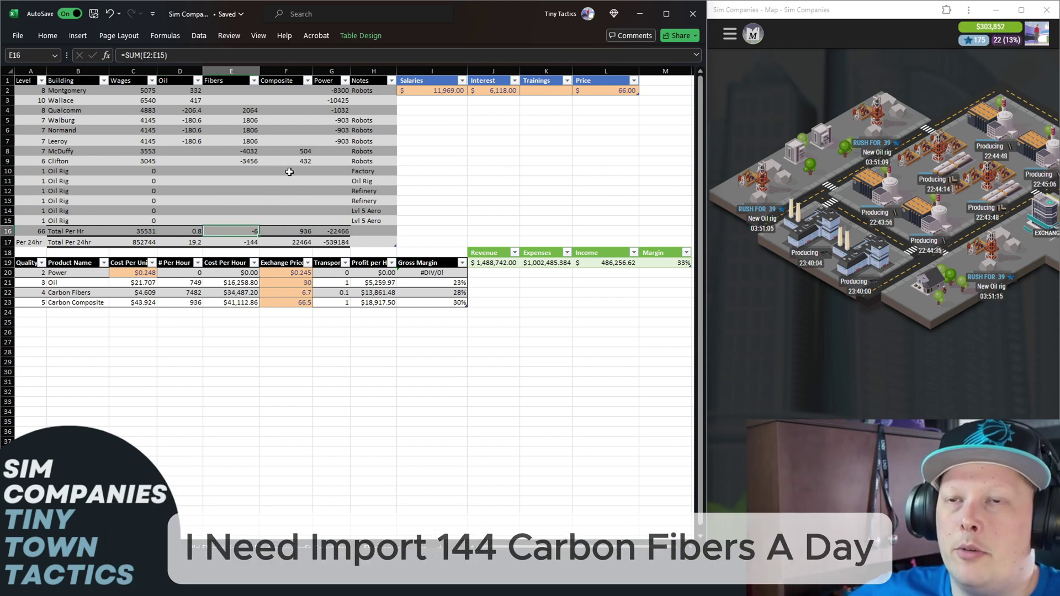
pyautogui.press('Down')
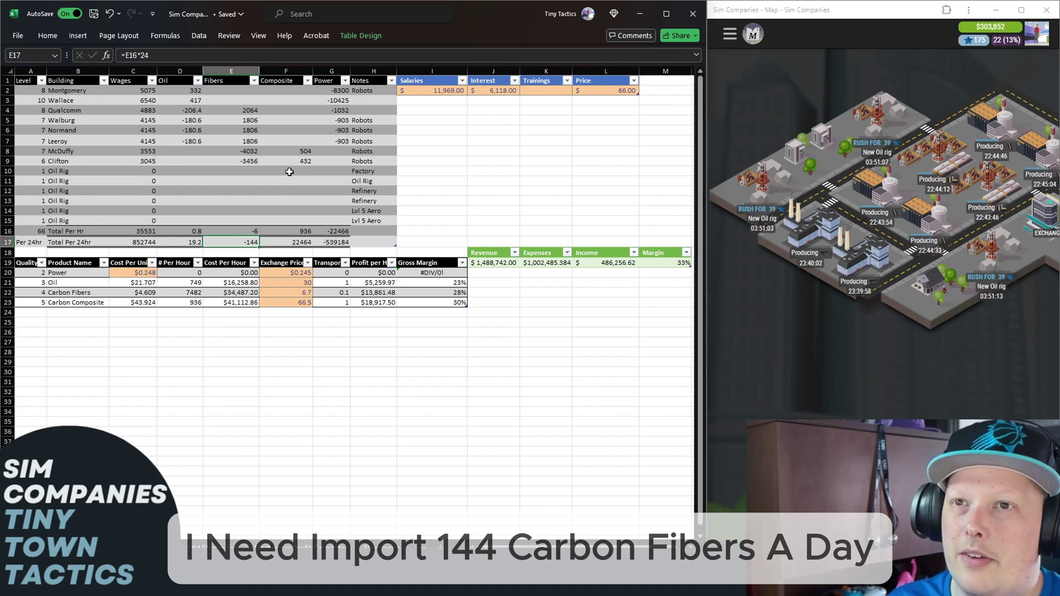
pyautogui.press('Left')
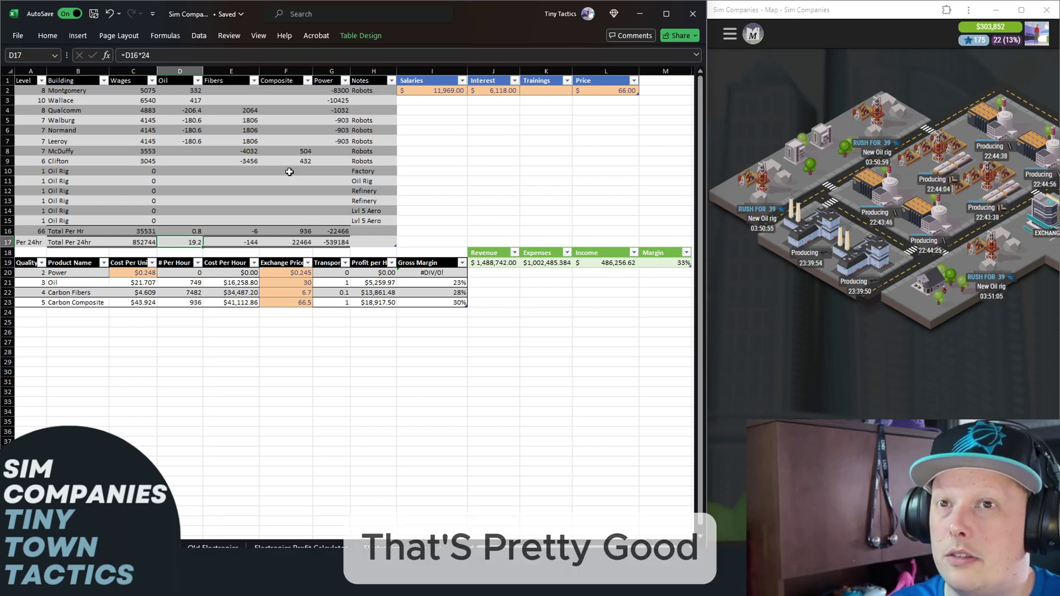
pyautogui.moveTo(190, 232); pyautogui.dragTo(248, 241)
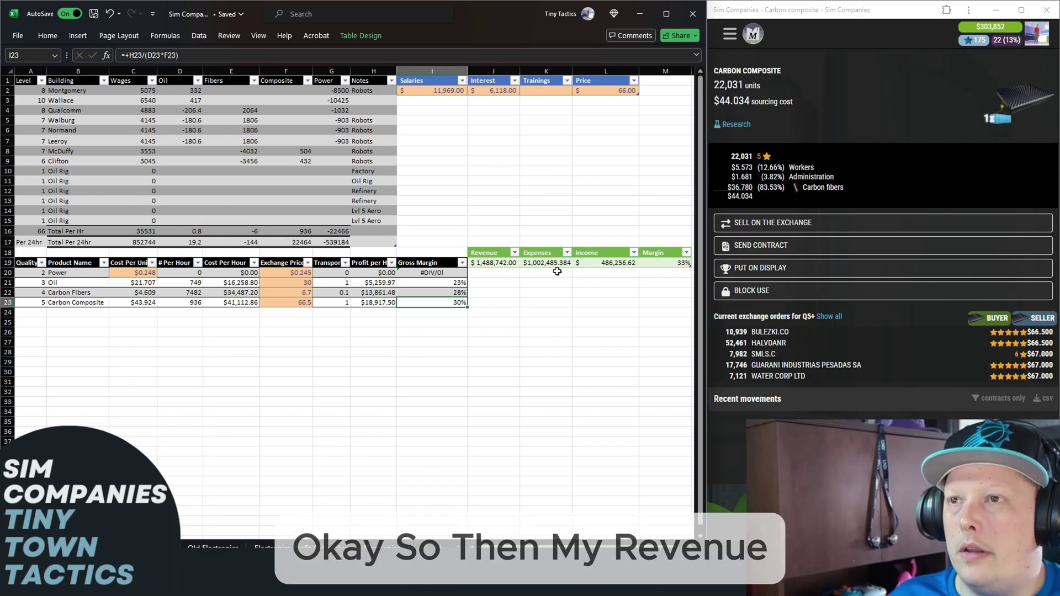
# - Examine the Revenue formula and its references to daily composite output, Price and Interest
pyautogui.click(507, 255)
pyautogui.click(504, 263)
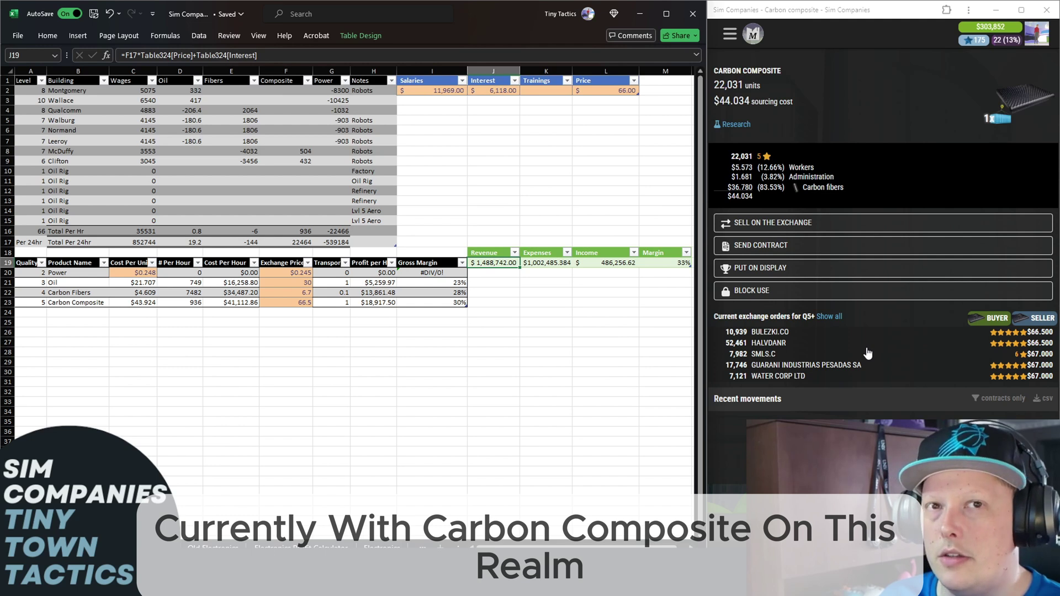
pyautogui.press('F2')
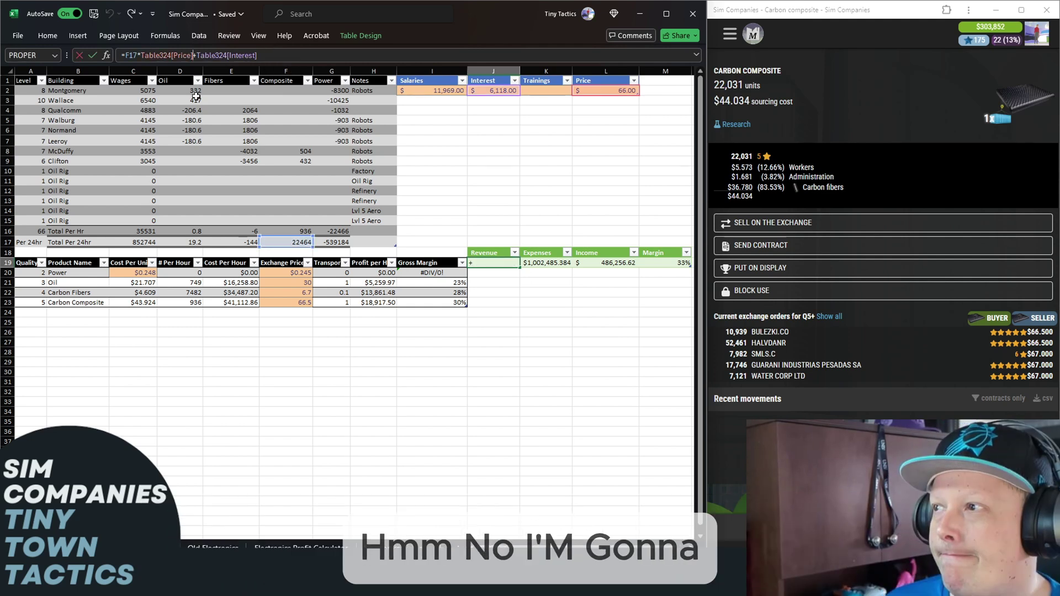
# - Set the Price value in the workbook to 65
pyautogui.click(633, 90)
pyautogui.write('6')
pyautogui.press('Return')
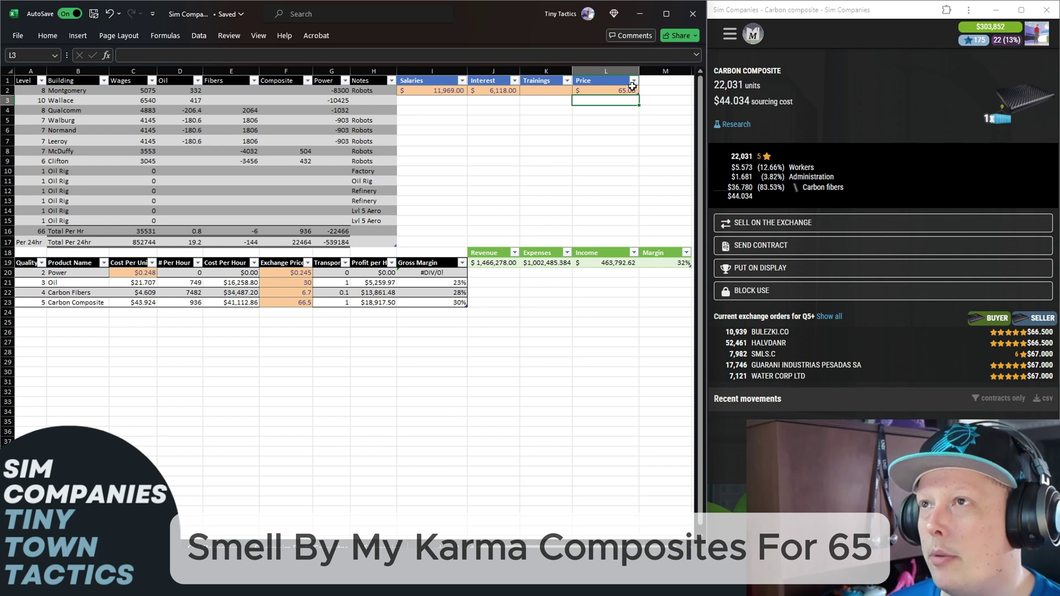
# - Compare the Revenue formula with the gross profit, operating expenses and other income sections of the game's income statement
pyautogui.click(469, 263)
pyautogui.click(136, 55)
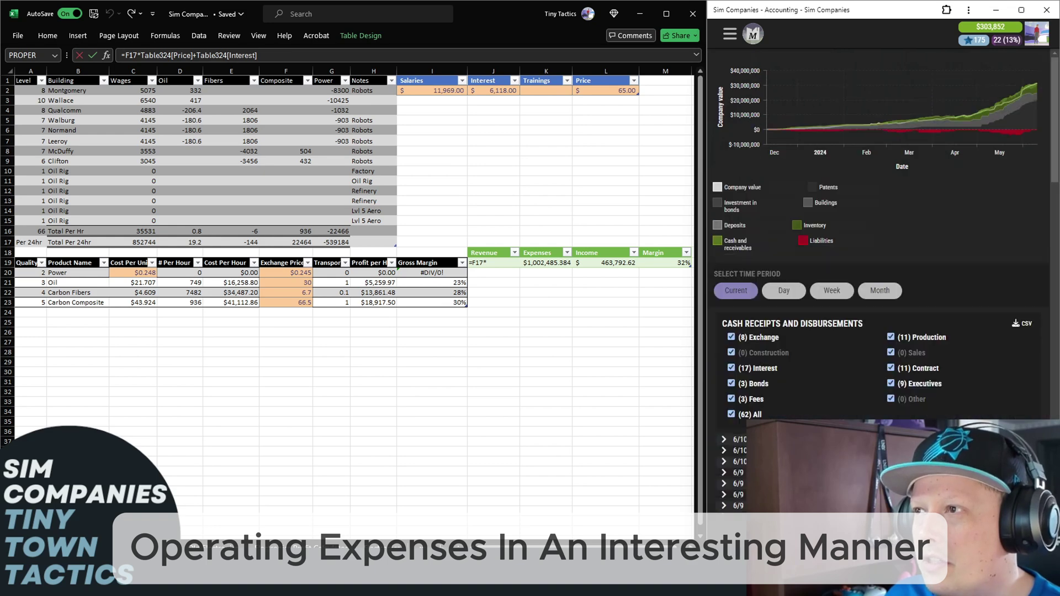
pyautogui.scroll(-10, 894, 377)
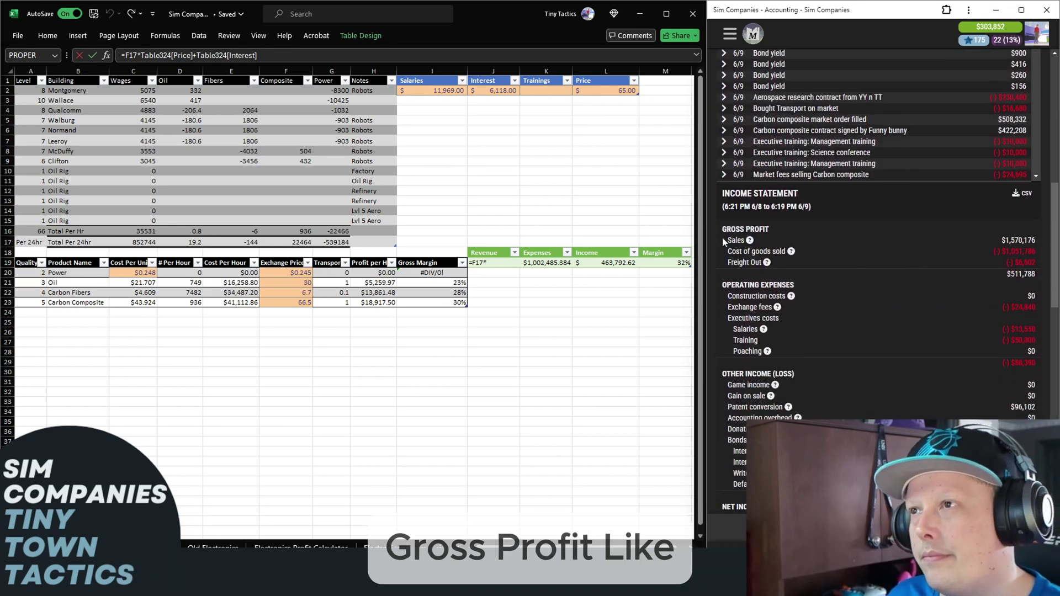
pyautogui.moveTo(722, 374); pyautogui.dragTo(740, 484)
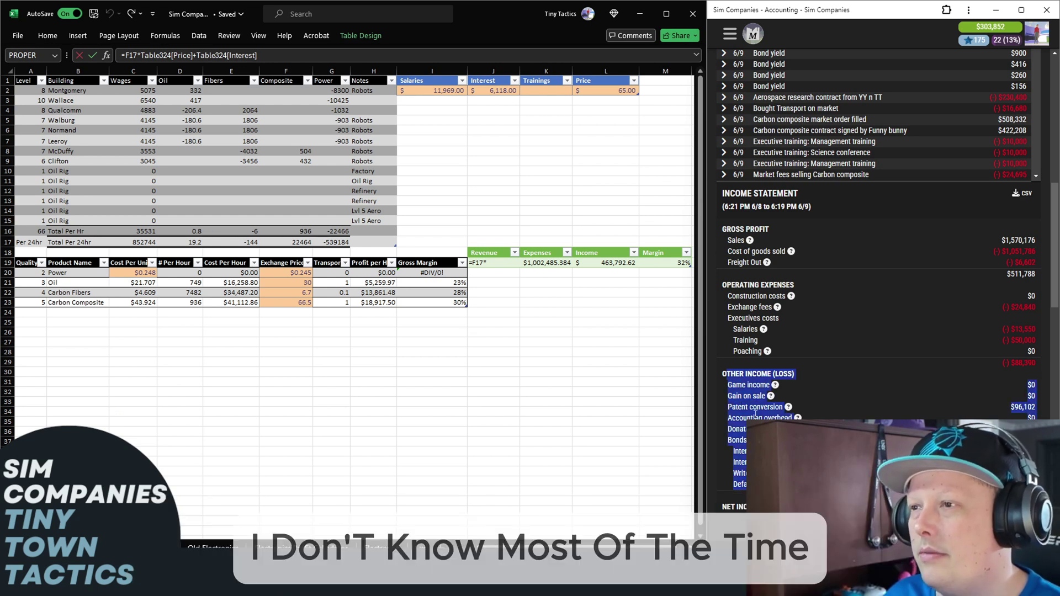
pyautogui.moveTo(772, 386); pyautogui.dragTo(763, 484)
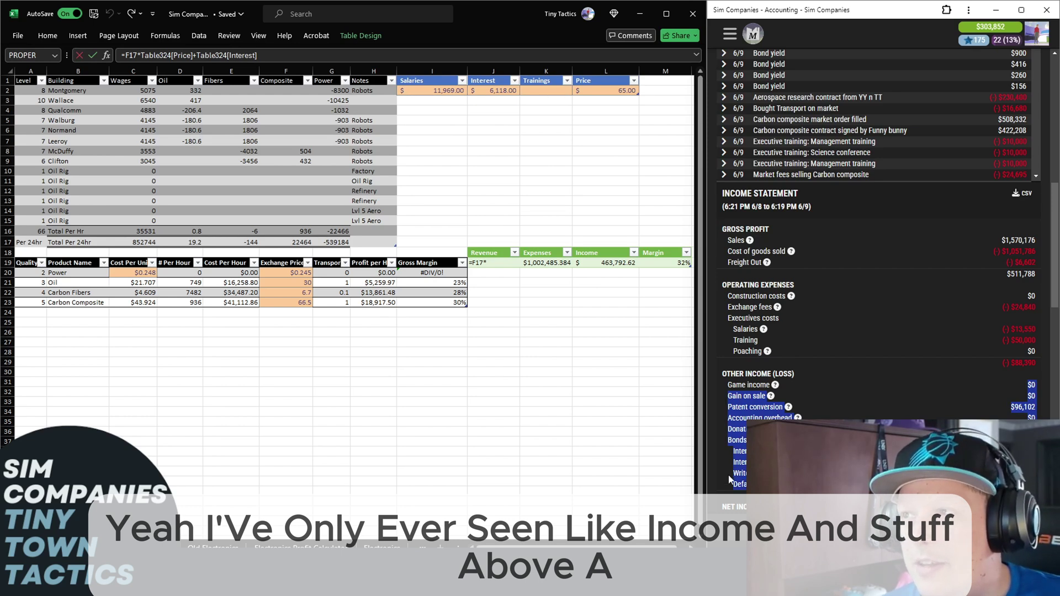
pyautogui.click(728, 479)
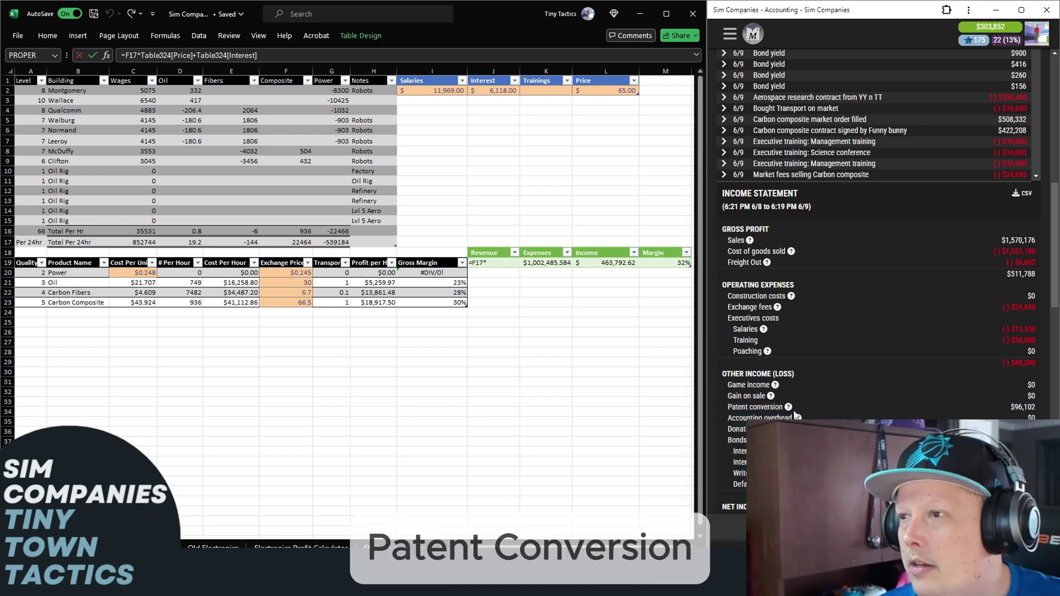
pyautogui.scroll(-3, 872, 409)
pyautogui.scroll(3, 872, 409)
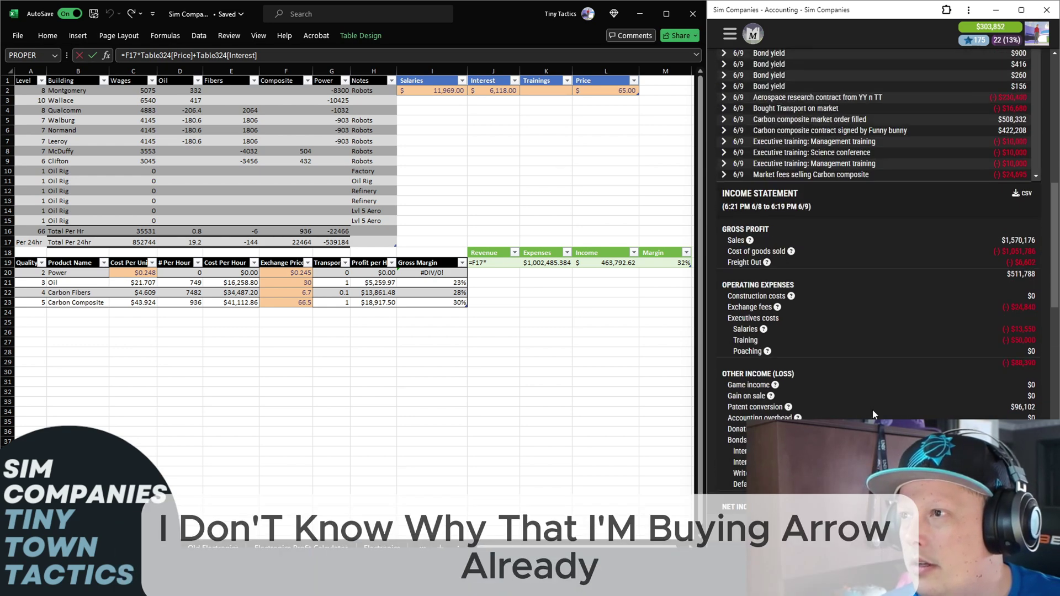
# - Review the cash receipts and disbursements entries above the game's income statement, and leave the Revenue formula
pyautogui.scroll(3, 872, 409)
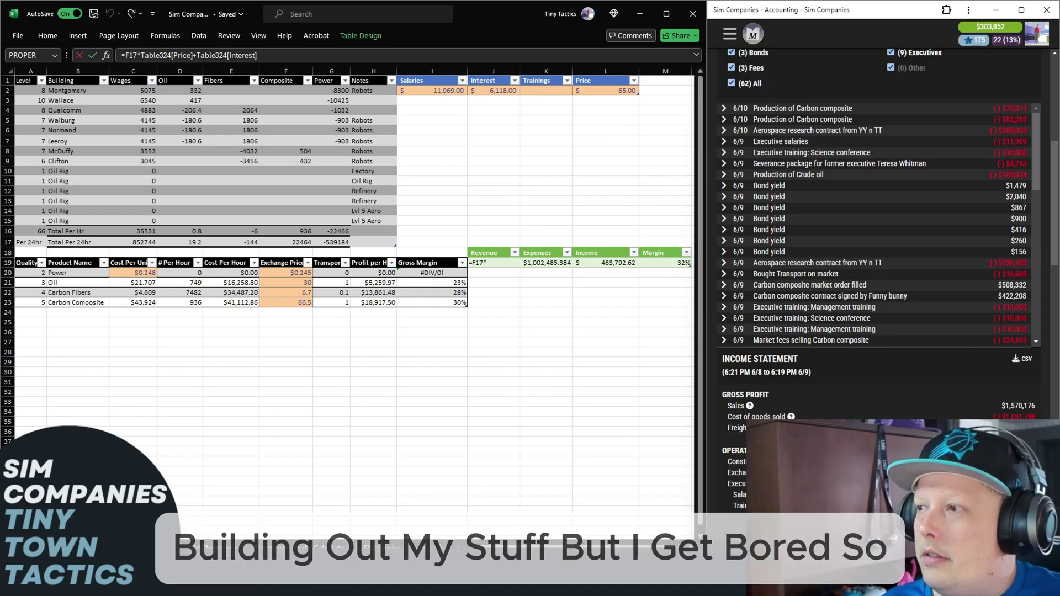
pyautogui.scroll(-2, 710, 347)
pyautogui.scroll(-2, 706, 375)
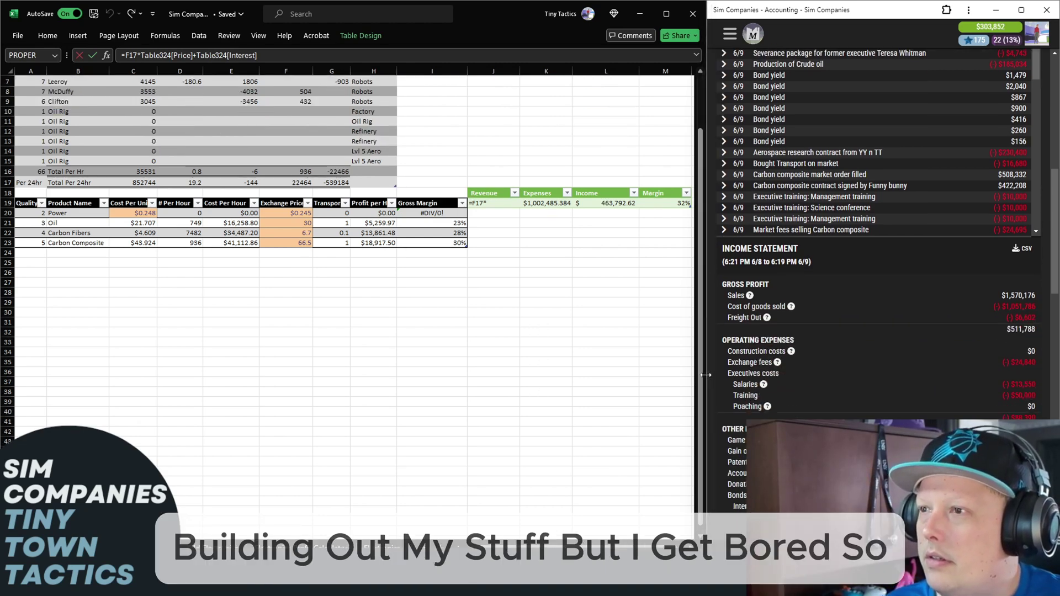
pyautogui.scroll(2, 393, 371)
pyautogui.scroll(-7, 763, 388)
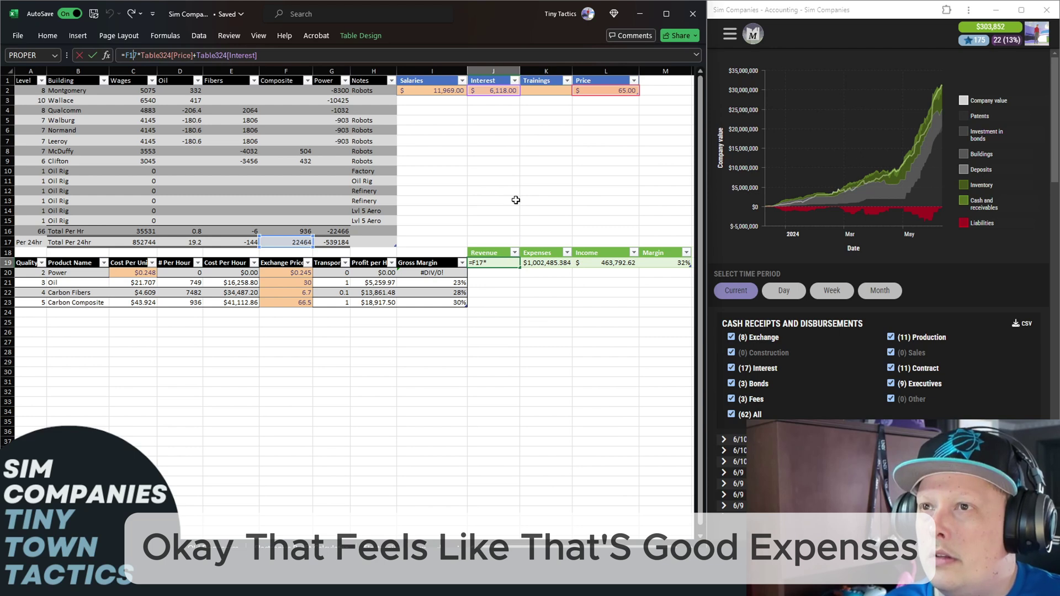
pyautogui.click(484, 188)
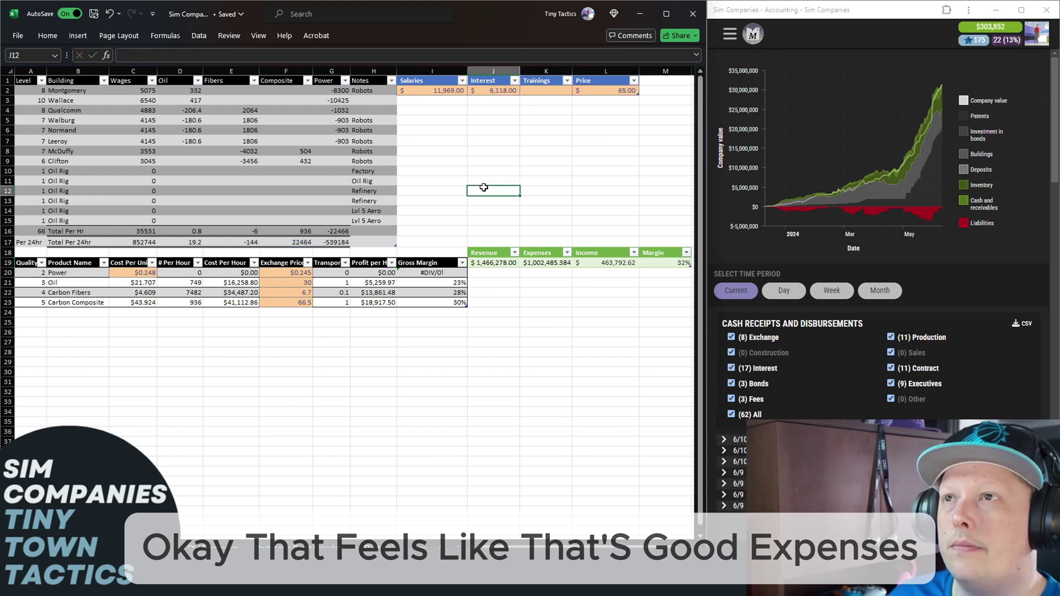
# - Look up transport's sourcing cost in the game warehouse and set the transport price in the Expenses formula to 0.358
pyautogui.click(550, 264)
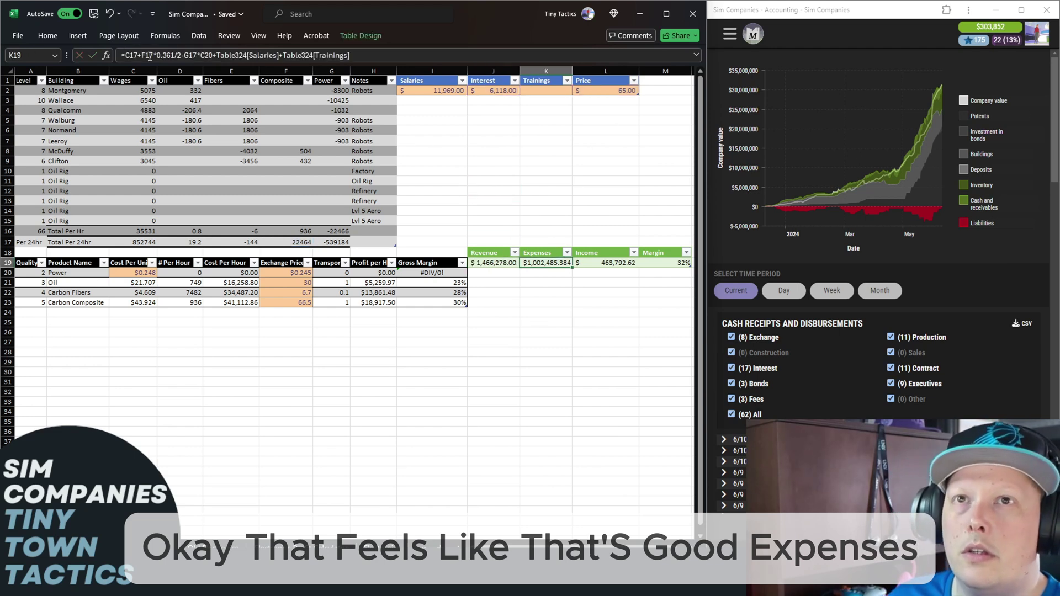
pyautogui.click(174, 56)
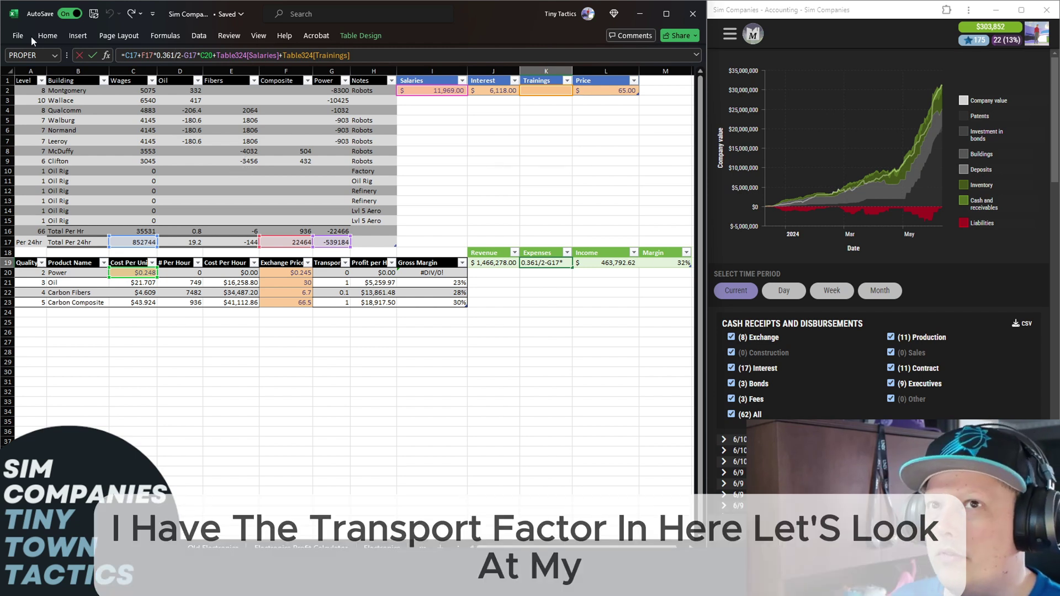
pyautogui.click(732, 429)
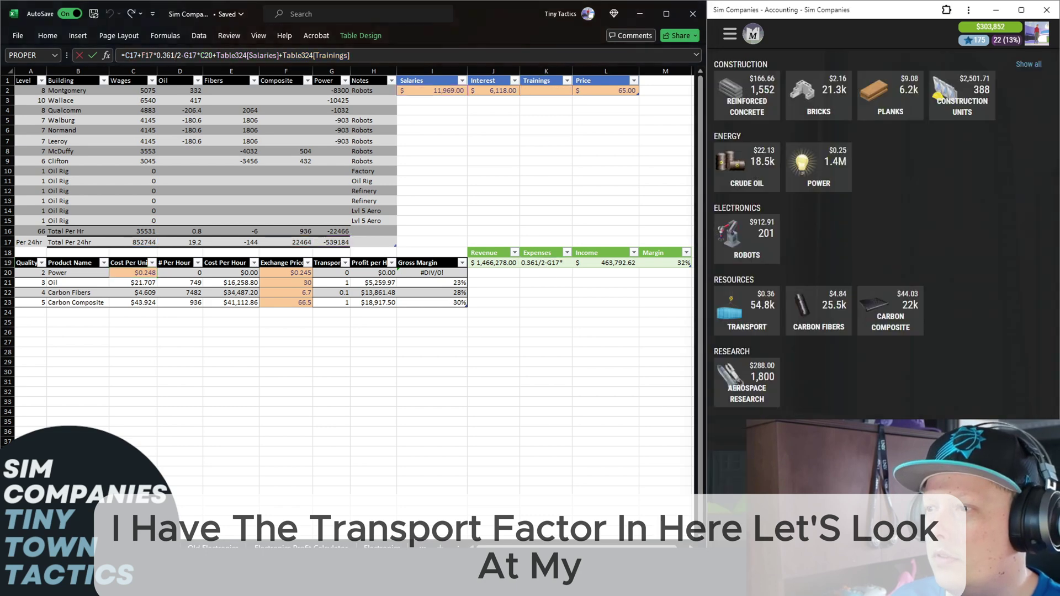
pyautogui.click(756, 321)
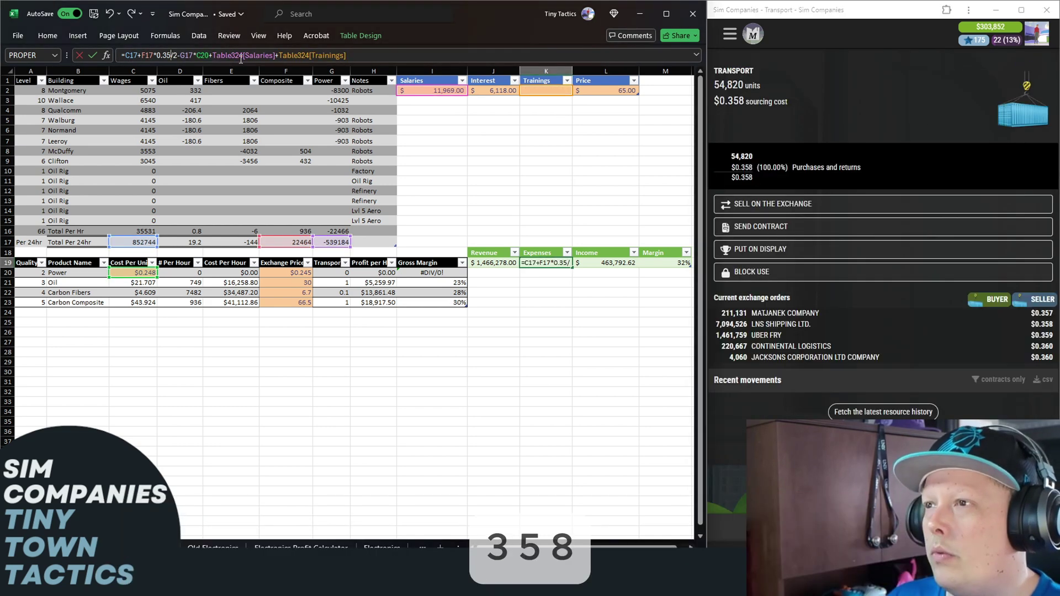
pyautogui.write('8')
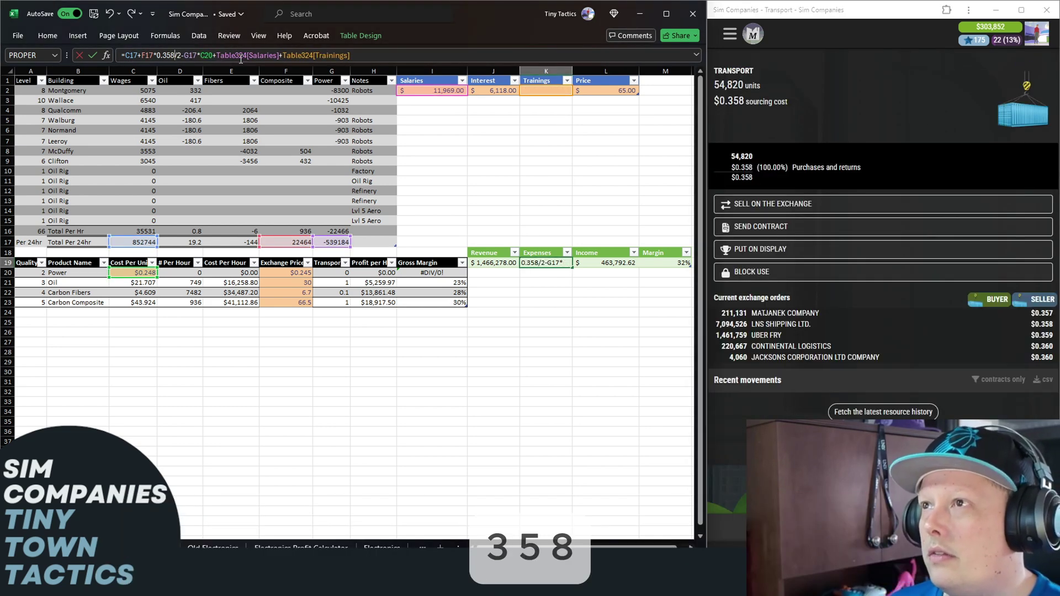
pyautogui.press('Return')
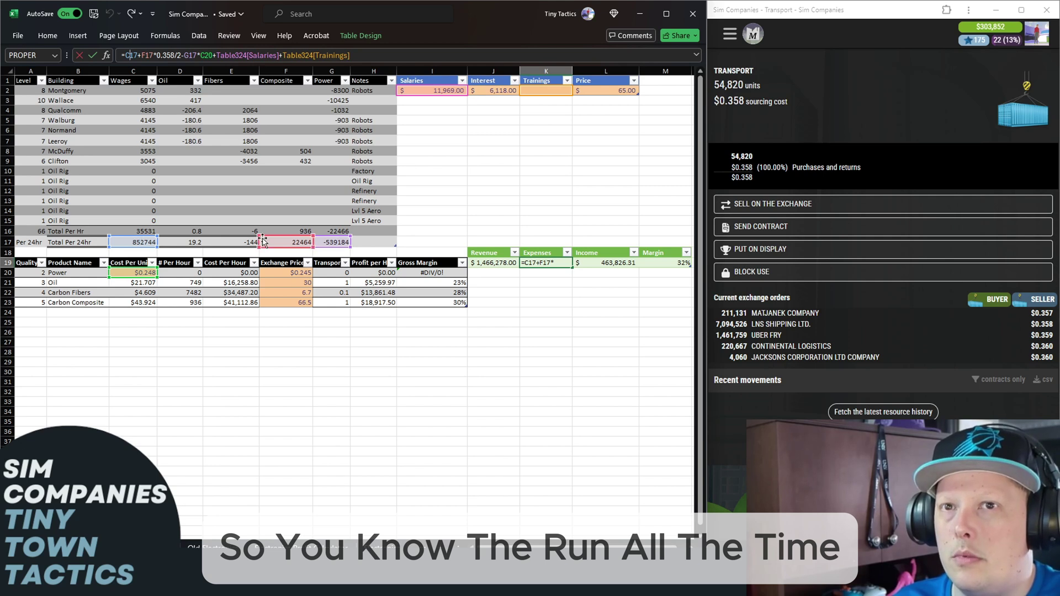
# - Check the Expenses formula's 24-hour power reference and set the Trainings value to 20,000
pyautogui.click(330, 245)
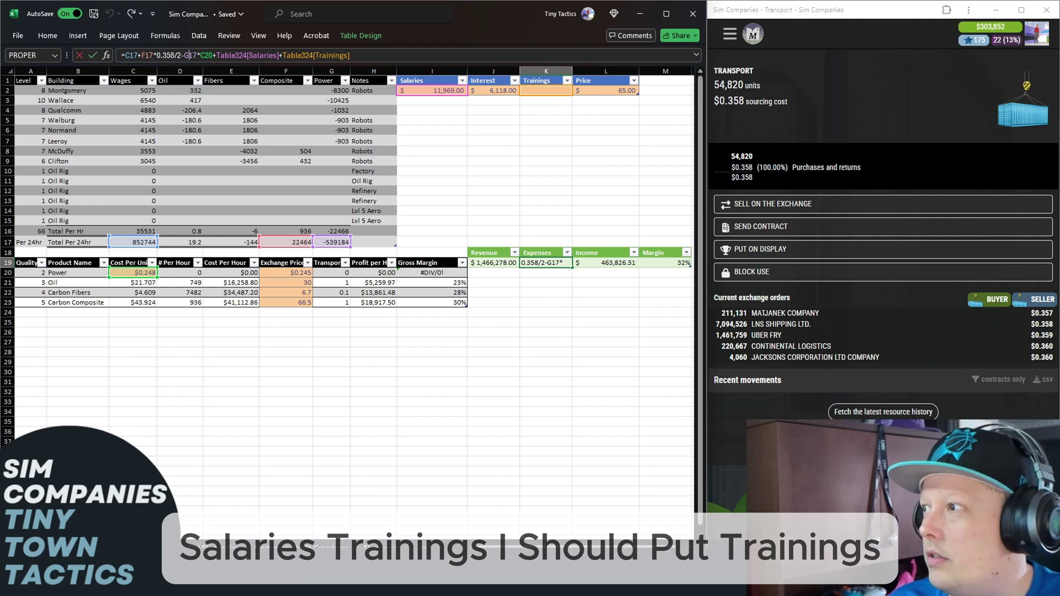
pyautogui.click(542, 96)
pyautogui.write('200000.00')
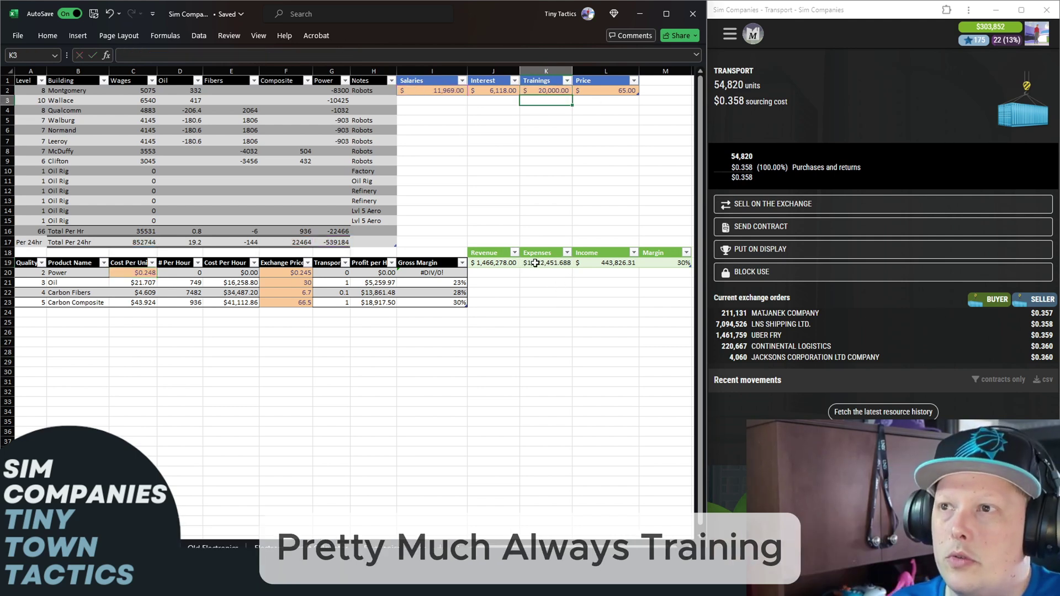
# - Examine the Expenses, Income and Margin formulas in the green summary table
pyautogui.click(539, 263)
pyautogui.click(679, 263)
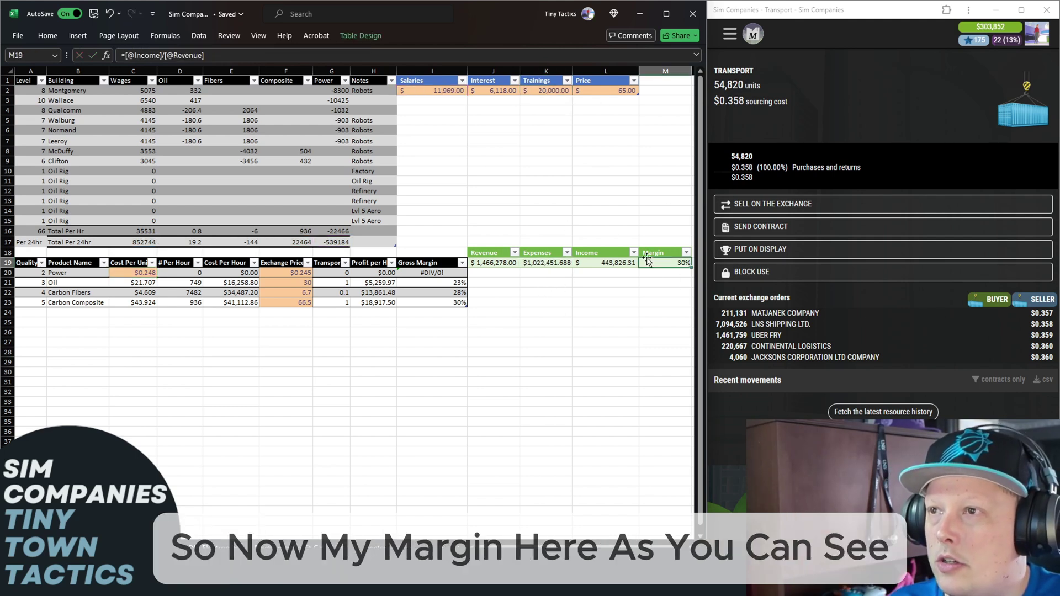
pyautogui.click(617, 264)
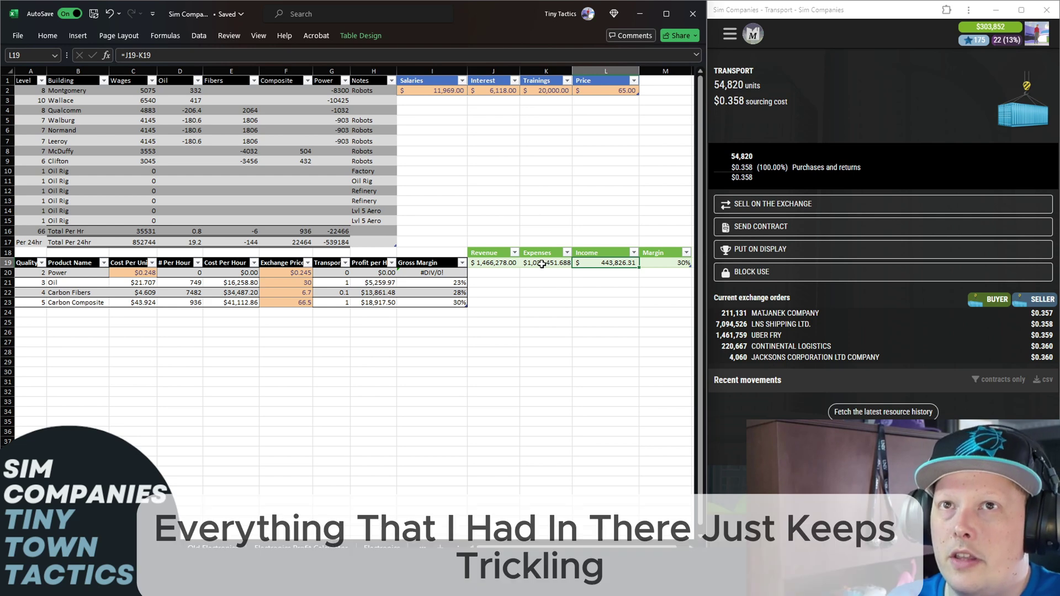
pyautogui.click(542, 263)
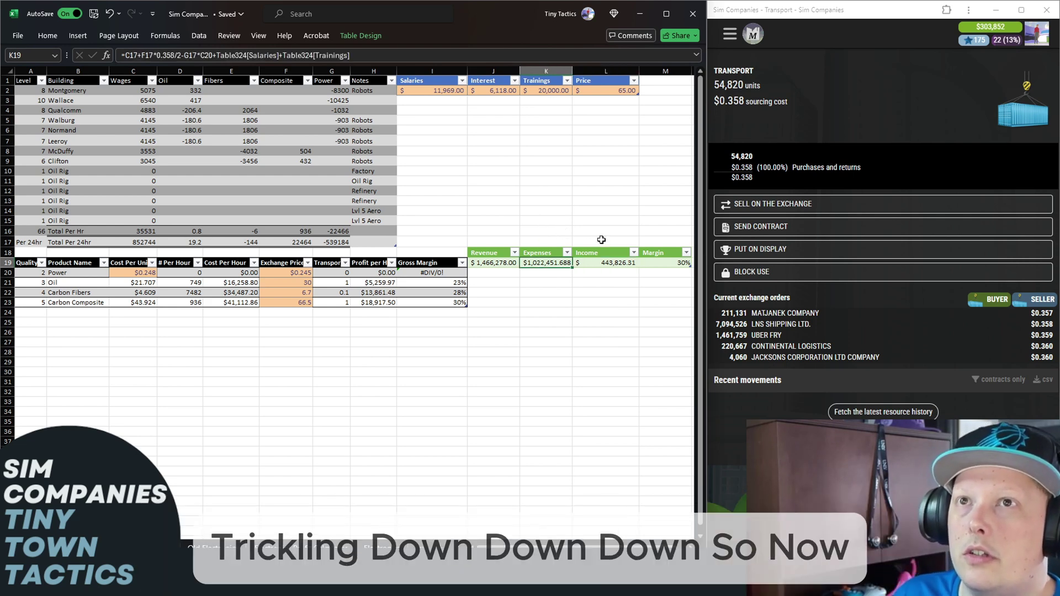
pyautogui.click(657, 262)
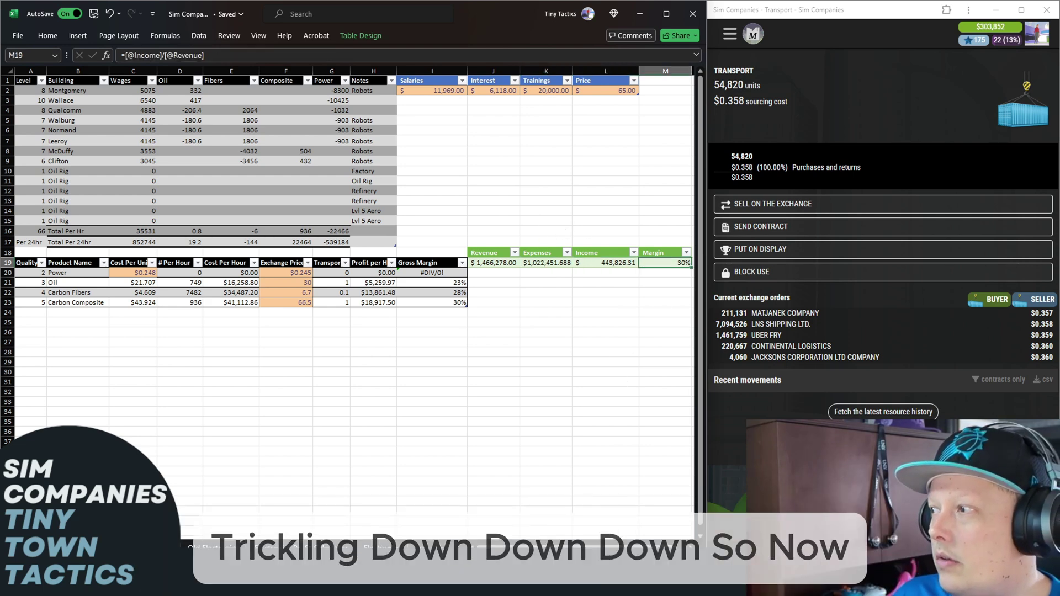
# - Go back from the Transport page through the warehouse to the earlier game page
pyautogui.click(753, 34)
pyautogui.hotkey('alt', 'Left')
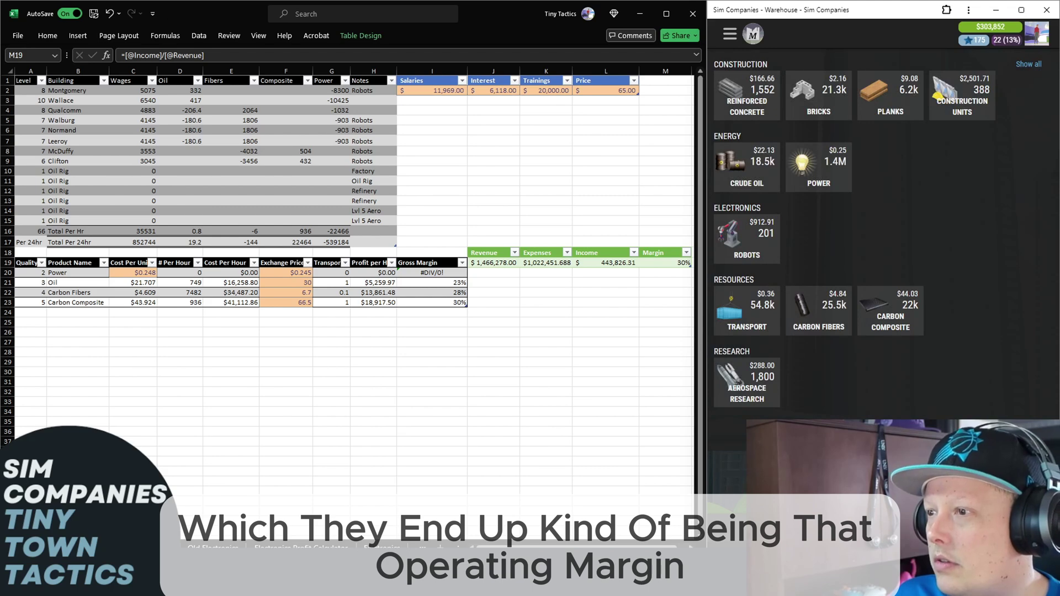
pyautogui.hotkey('alt', 'Left')
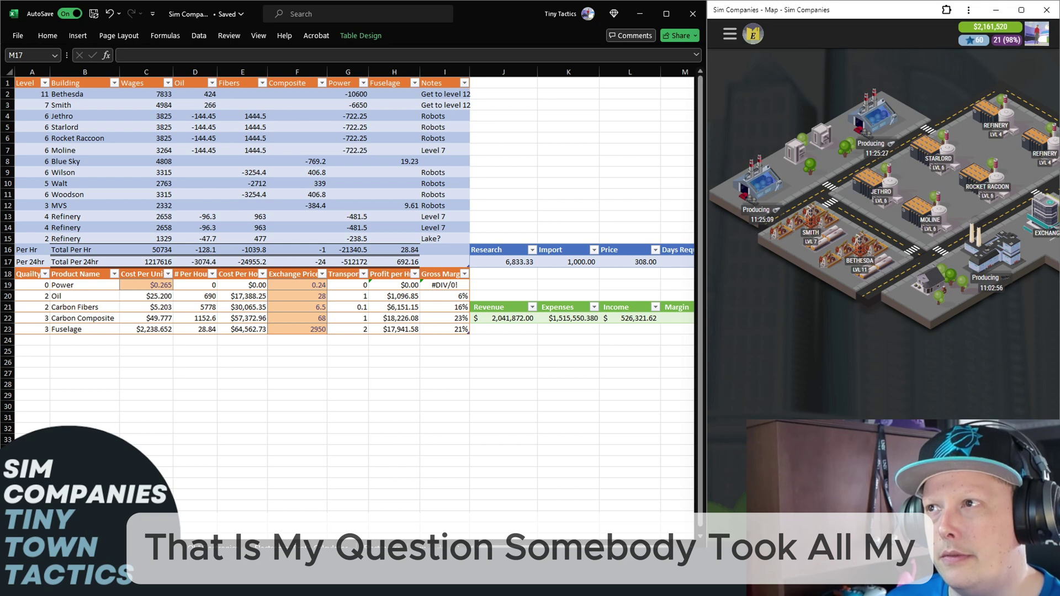
# - View the second company's warehouse stock and its outgoing contracts in the game
pyautogui.press('w')
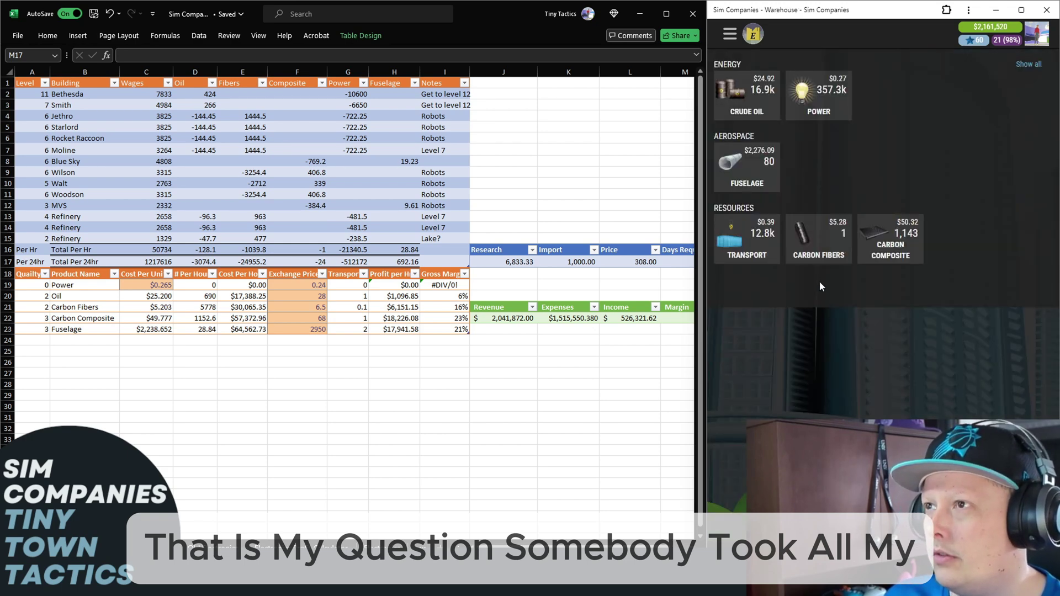
pyautogui.press('o')
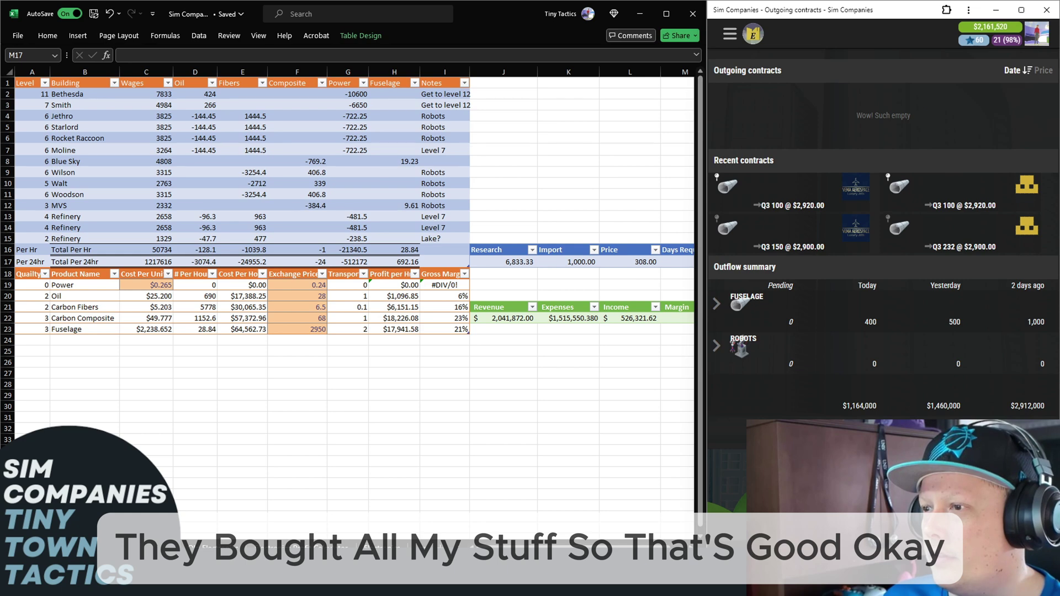
# - Examine the second company's accounting page, including its gross and operating margins and its cash receipts and disbursements
pyautogui.press('h')
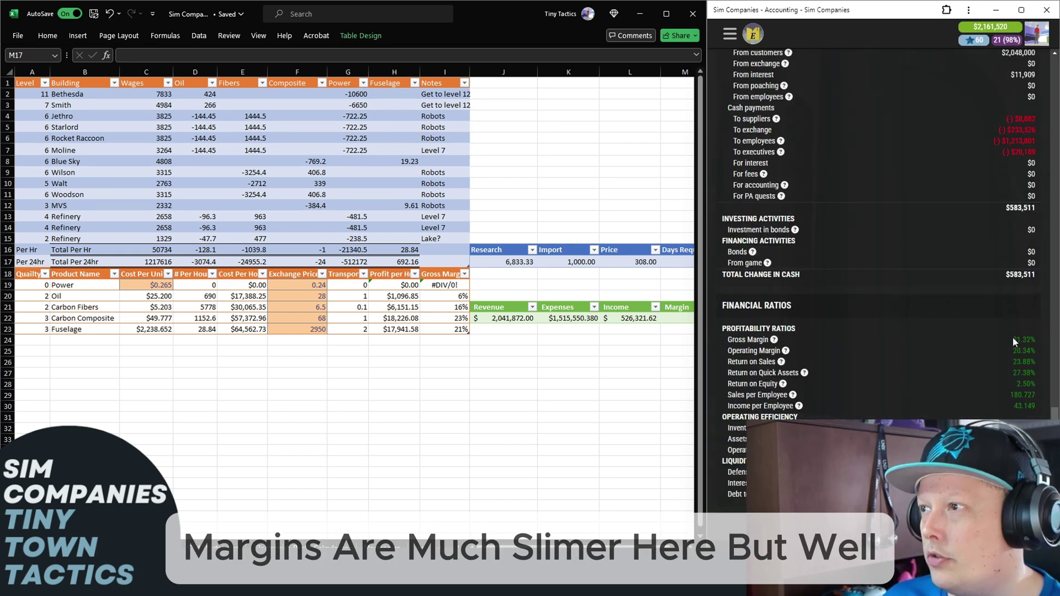
pyautogui.moveTo(1013, 341); pyautogui.dragTo(1031, 351)
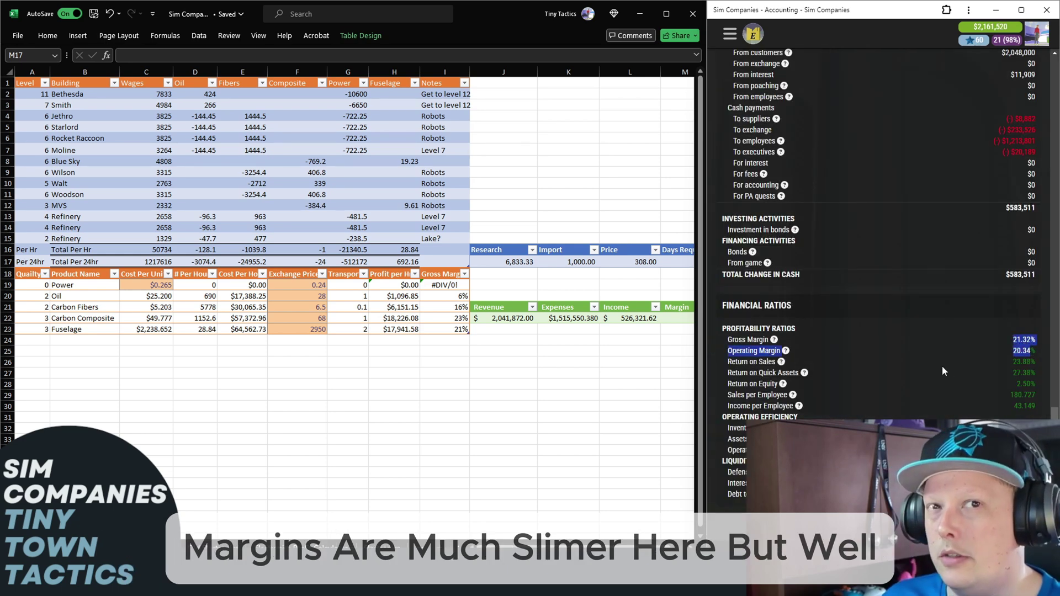
pyautogui.scroll(15, 878, 276)
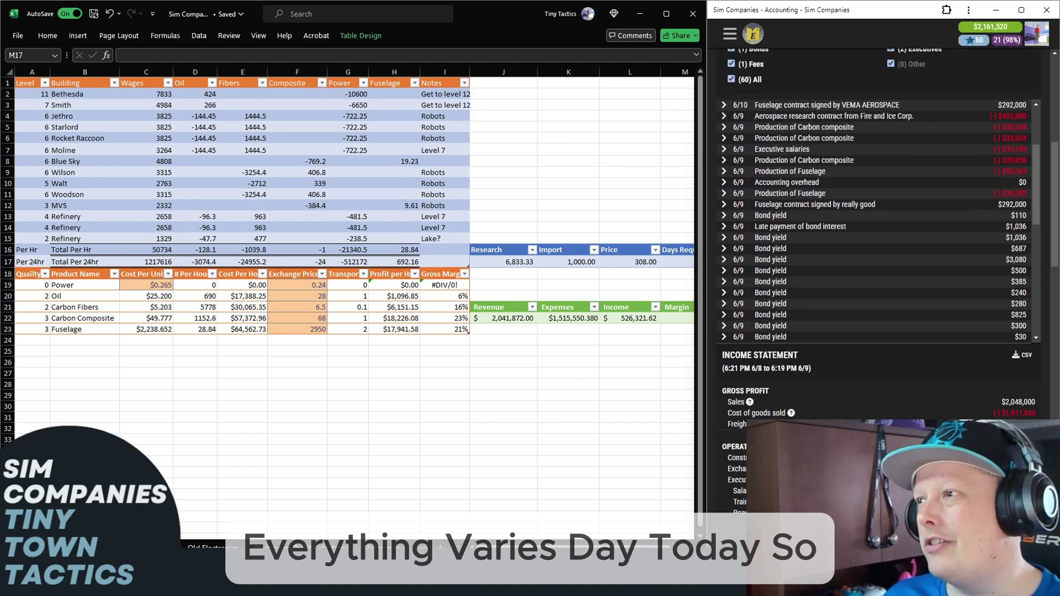
pyautogui.scroll(3, 878, 249)
pyautogui.scroll(-13, 770, 252)
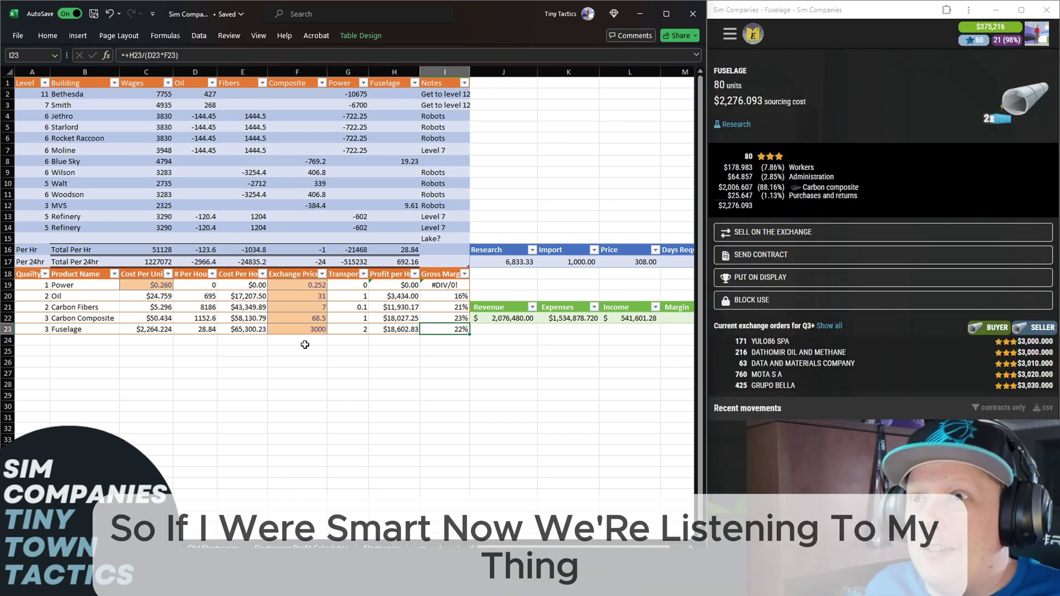
# - Compare the hourly profit, gross margin and transport cells of the Carbon Composite and Fuselage rows
pyautogui.press('Up')
pyautogui.press('Left')
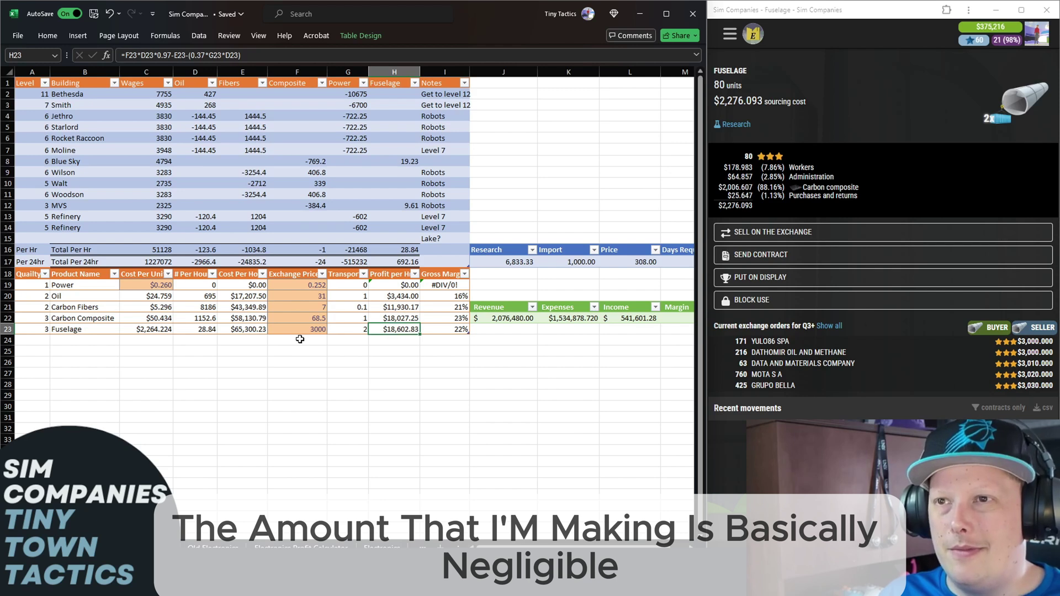
pyautogui.press('Down')
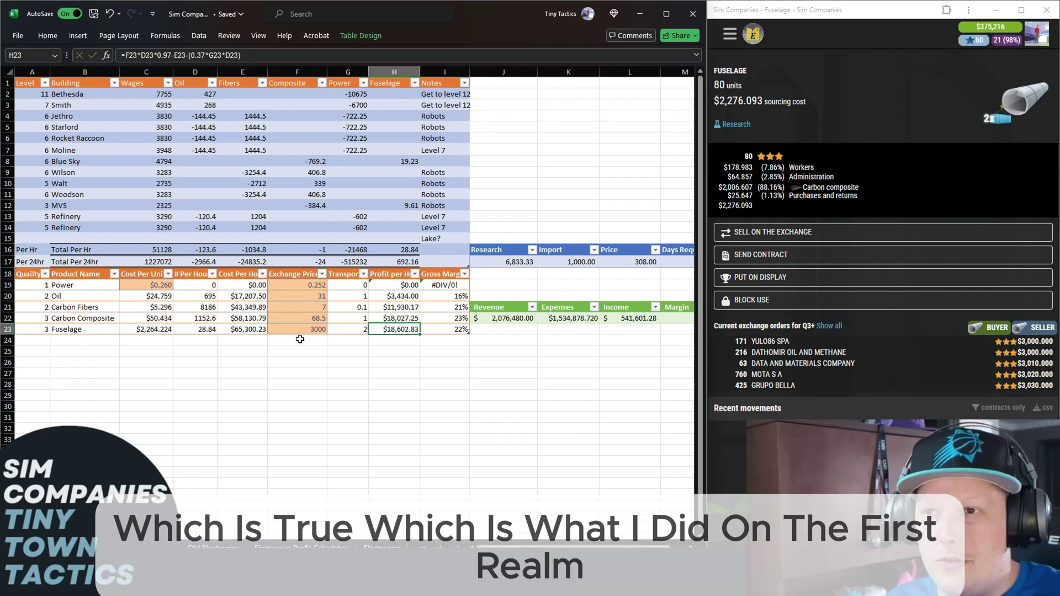
pyautogui.press('Right')
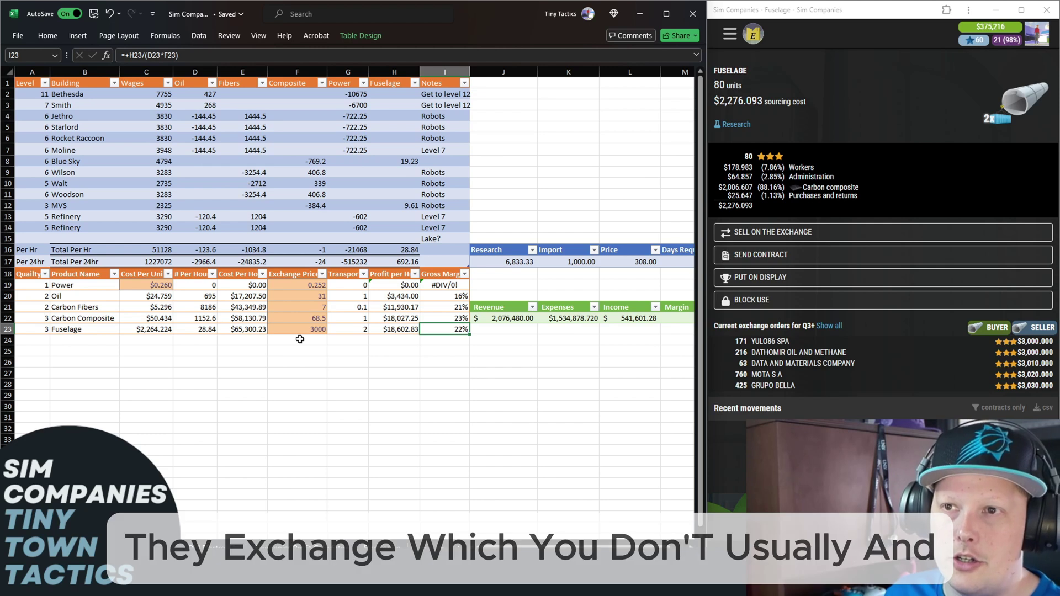
pyautogui.press('Left')
pyautogui.press('Up')
pyautogui.press('Left')
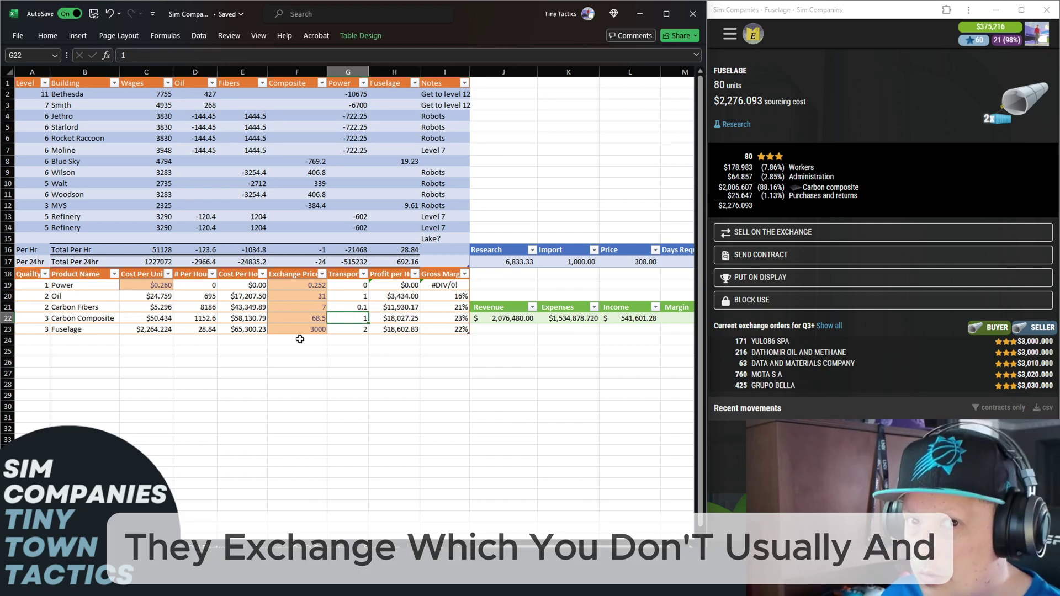
pyautogui.press('Down')
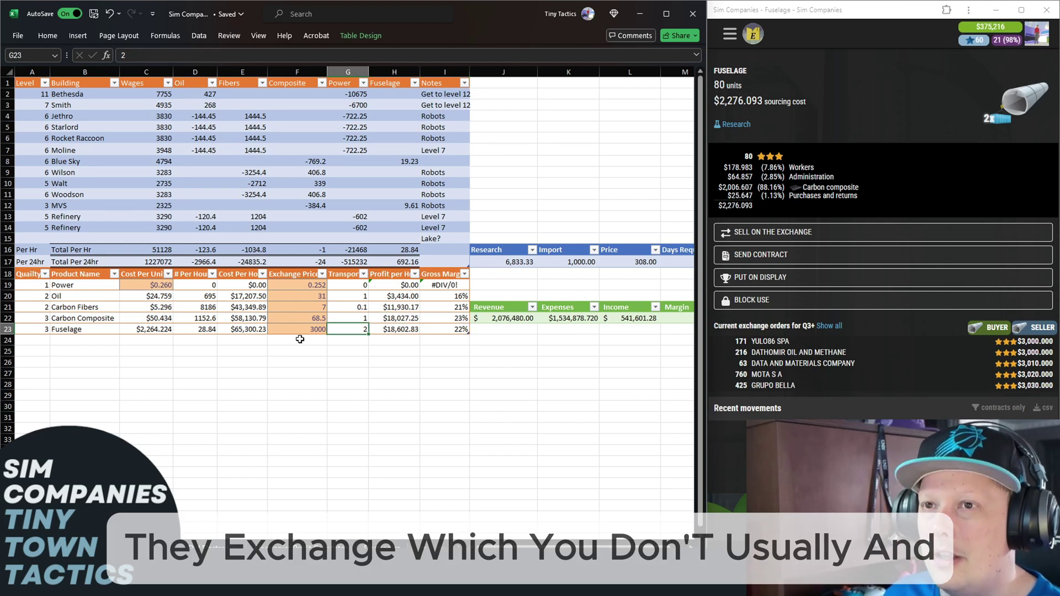
# - Check the Carbon Composite row's transport cost and hourly profit against the Fuselage row's transport cost
pyautogui.press('Up')
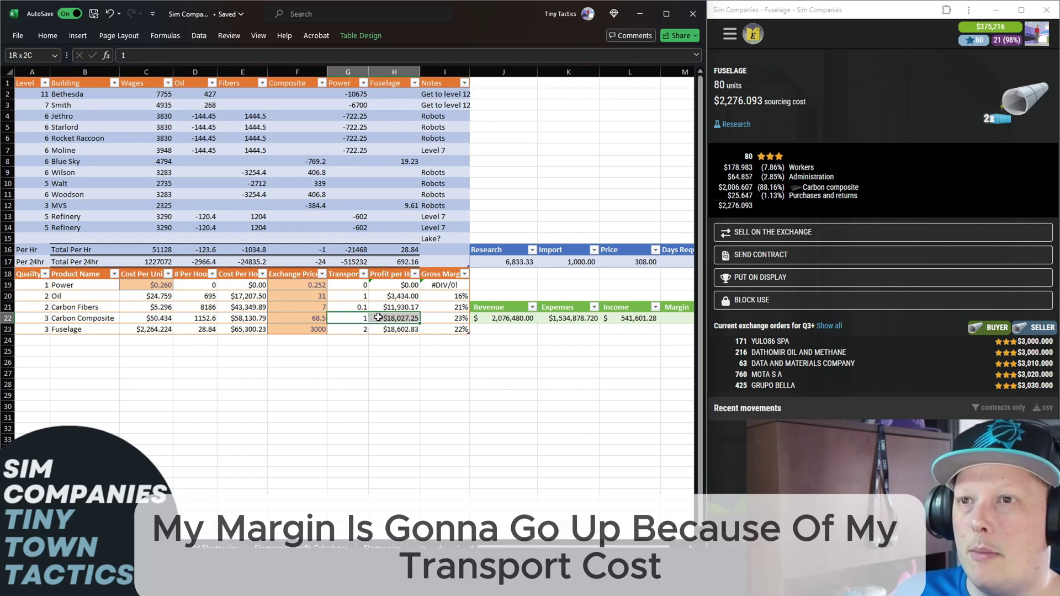
pyautogui.moveTo(363, 319); pyautogui.dragTo(393, 319)
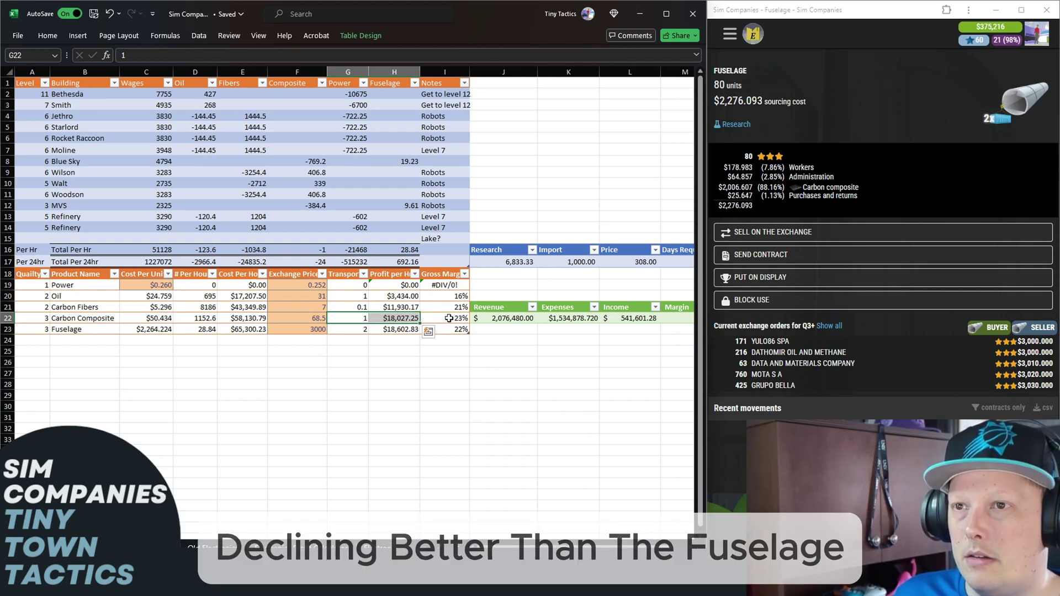
pyautogui.click(347, 329)
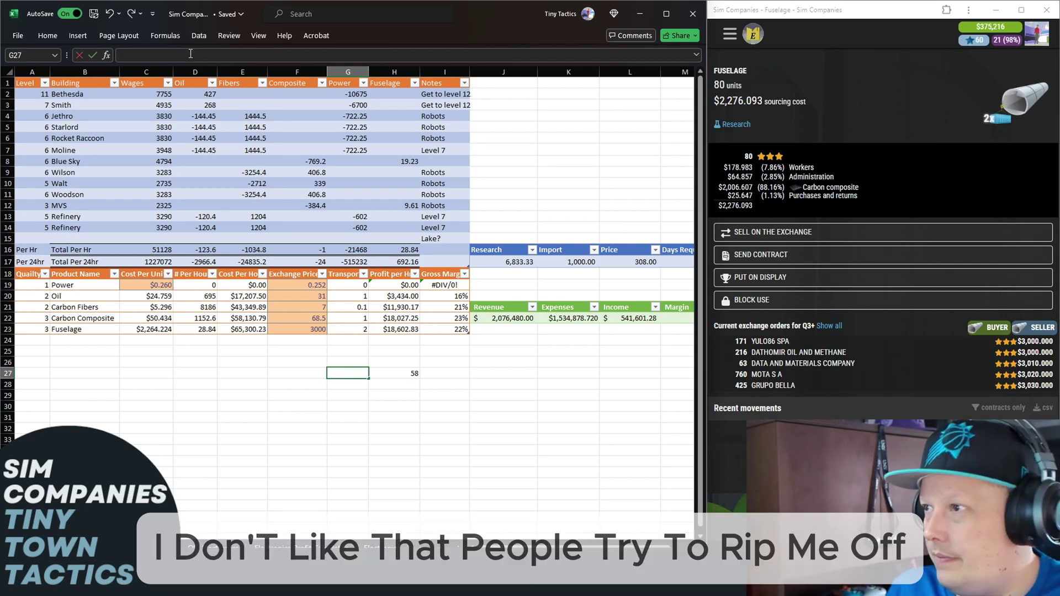
# - Clear the scratch calculation from cell H27 below the product table
pyautogui.click(374, 377)
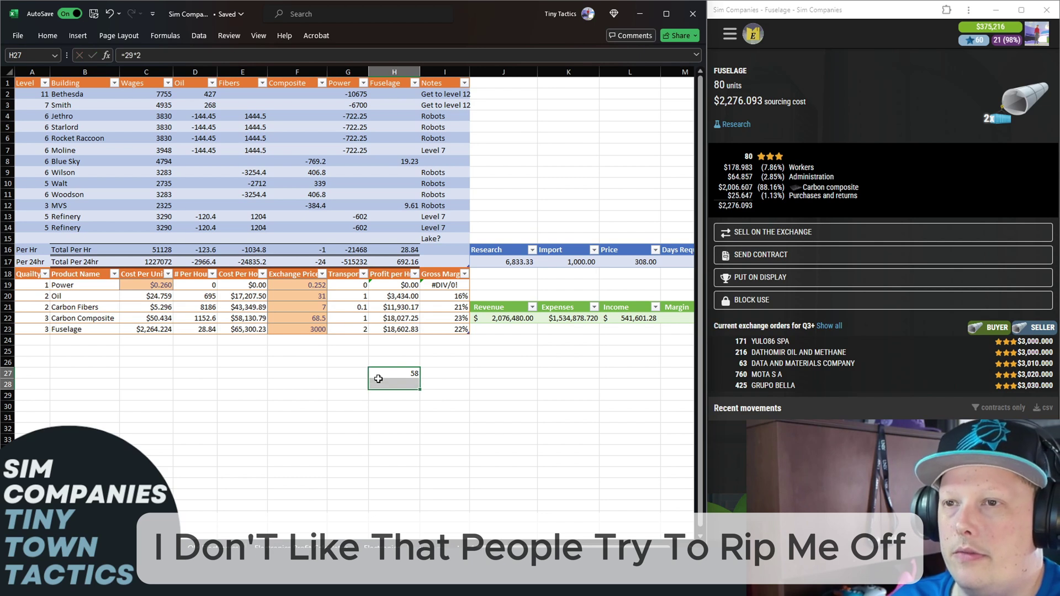
pyautogui.press('Delete')
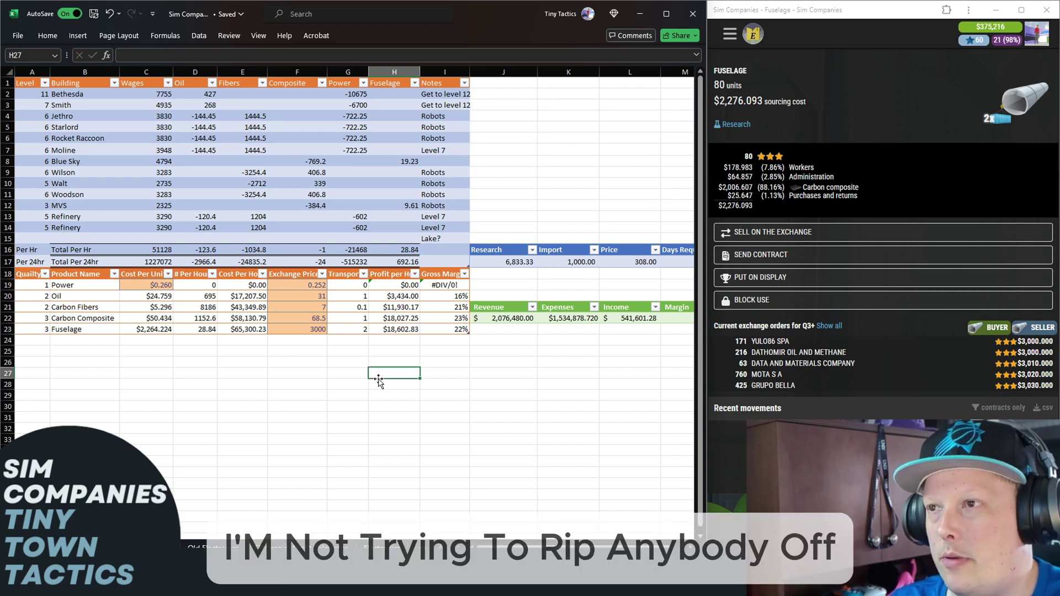
# - Review the Income, Expenses and Revenue formulas in row 22, and return the game to the company map
pyautogui.click(628, 318)
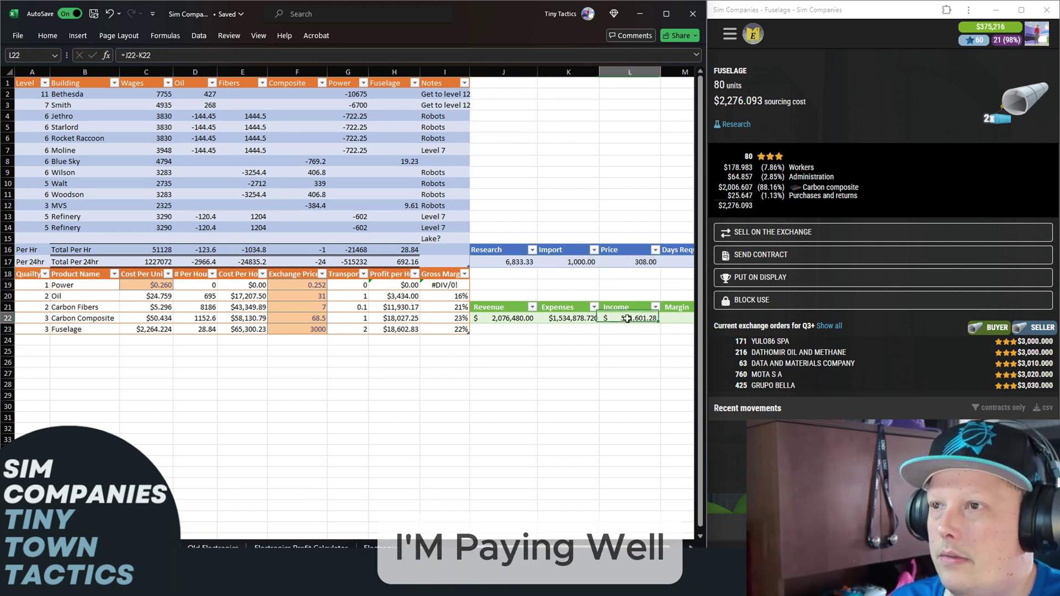
pyautogui.click(568, 319)
pyautogui.click(522, 319)
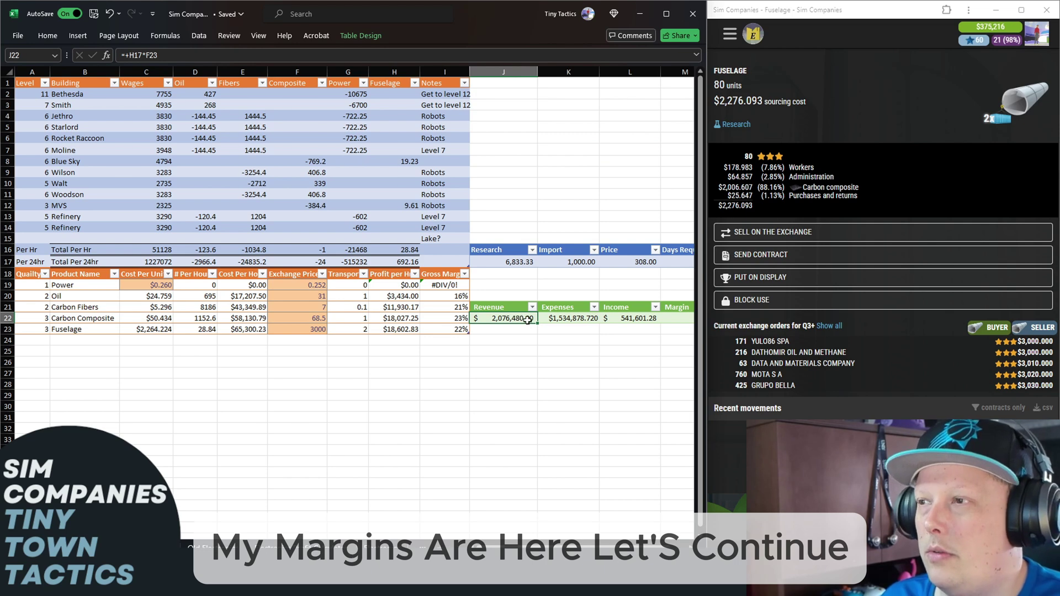
pyautogui.click(753, 33)
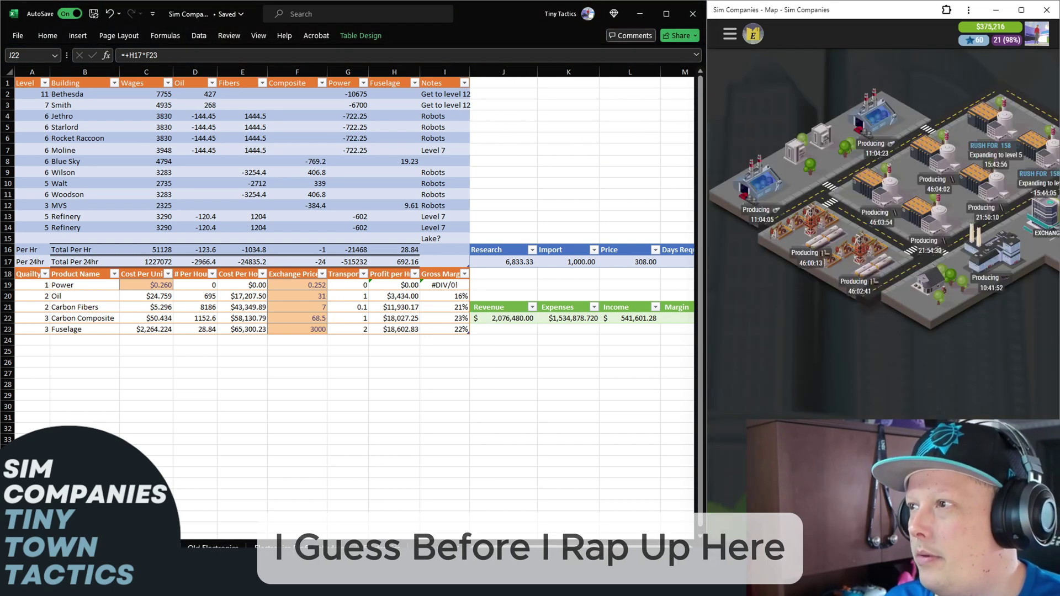
pyautogui.doubleClick(498, 319)
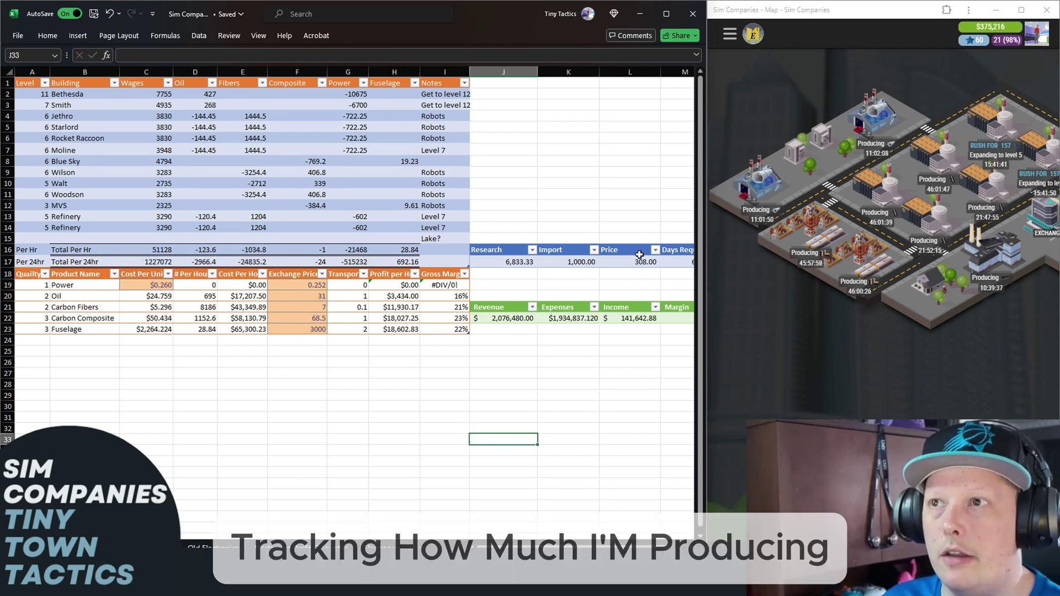
pyautogui.click(756, 186)
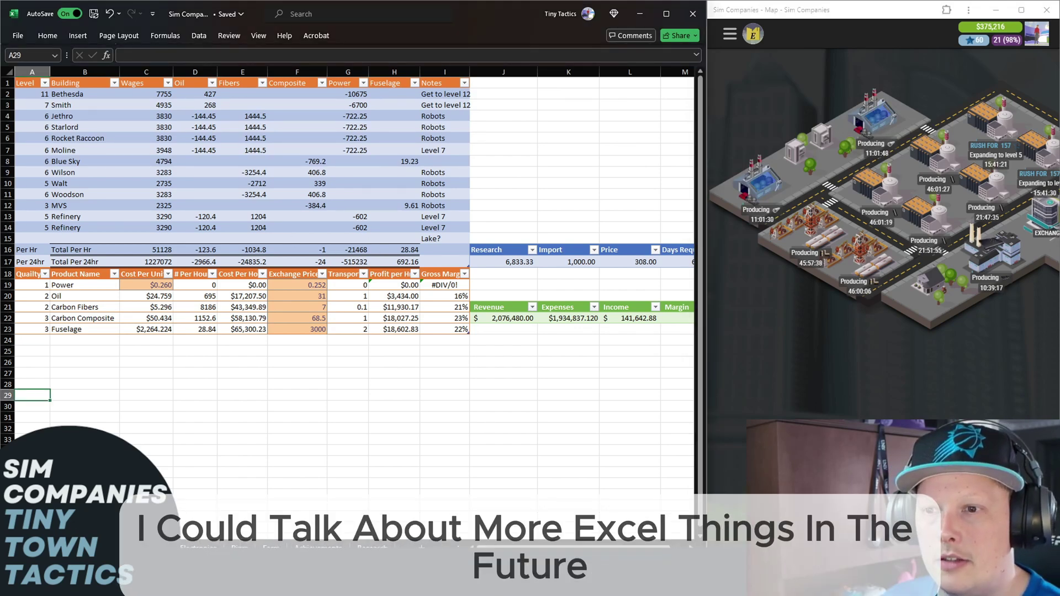
# - Open the Research sheet and look over its patent research and exchange purchase cost tables
pyautogui.click(372, 547)
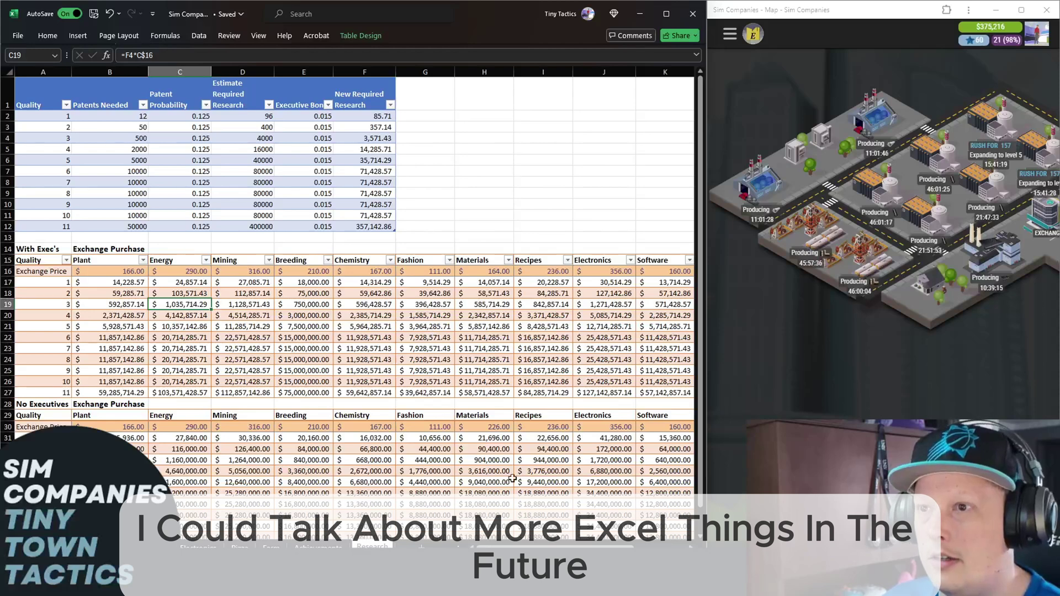
pyautogui.scroll(-5, 488, 519)
pyautogui.scroll(5, 441, 388)
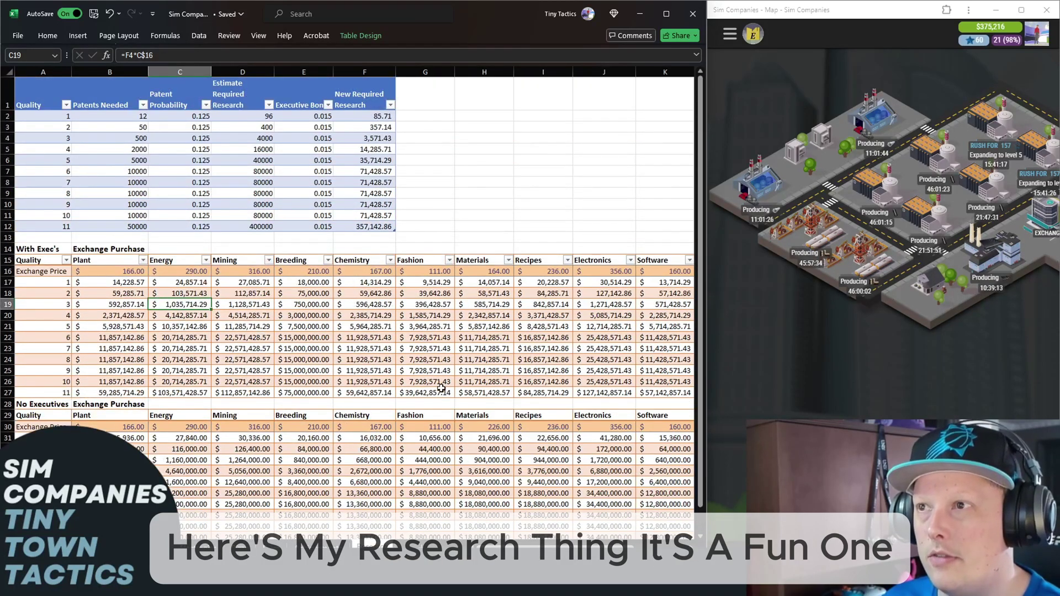
# - Set the executive bonus for quality 4 in cell E5 of the research table to 0.025
pyautogui.doubleClick(300, 149)
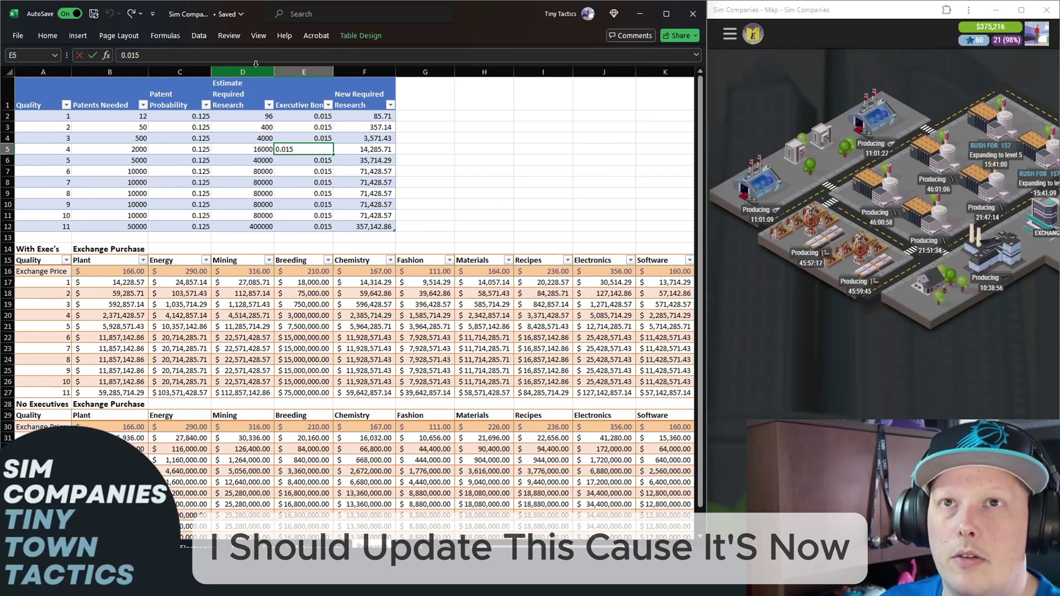
pyautogui.press('BackSpace')
pyautogui.press('BackSpace')
pyautogui.write('25')
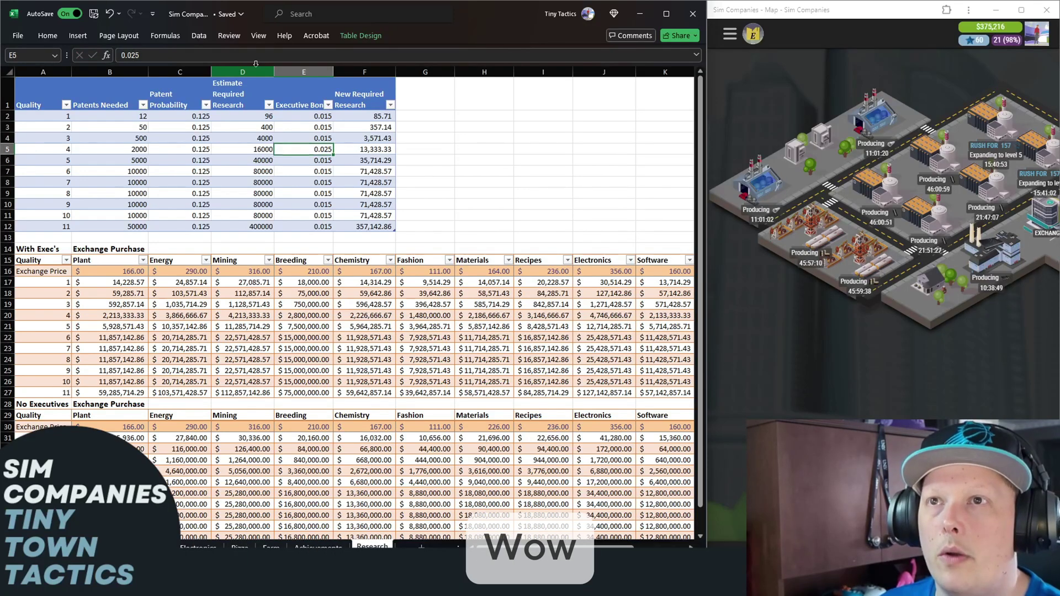
pyautogui.hotkey('ctrl', 'Return')
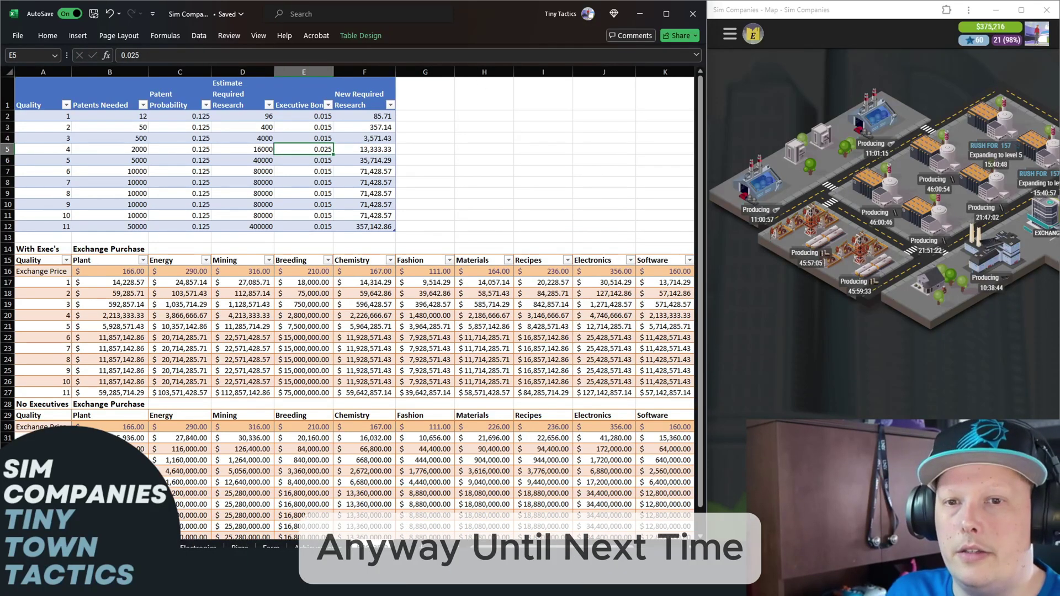